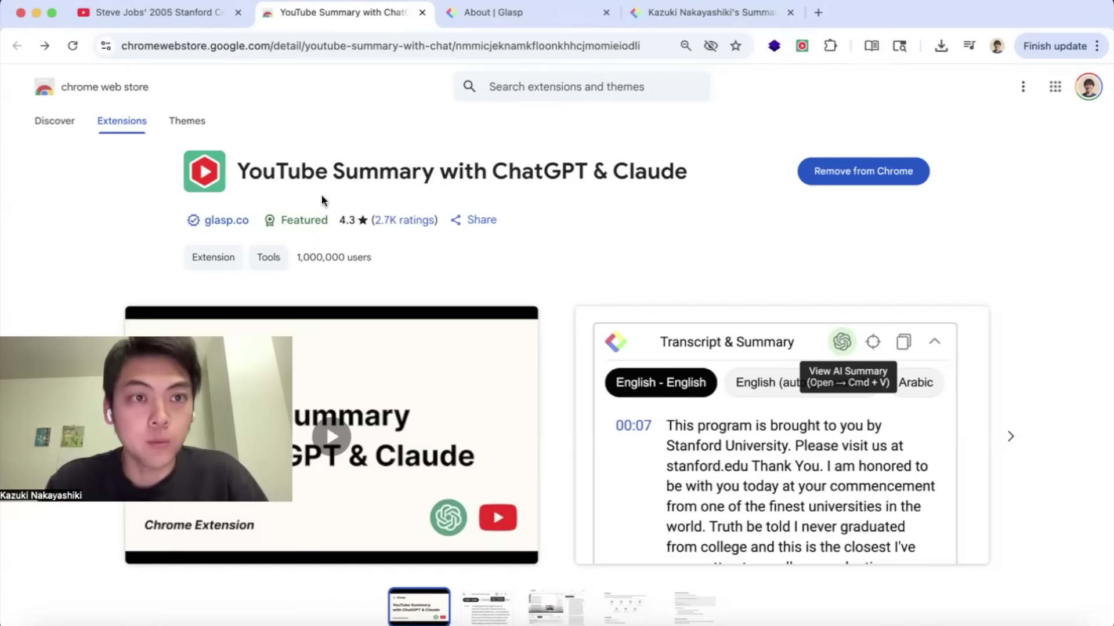
Select the extension's full title on its Chrome Web Store page, then clear the selection.
triple_click(368, 172)
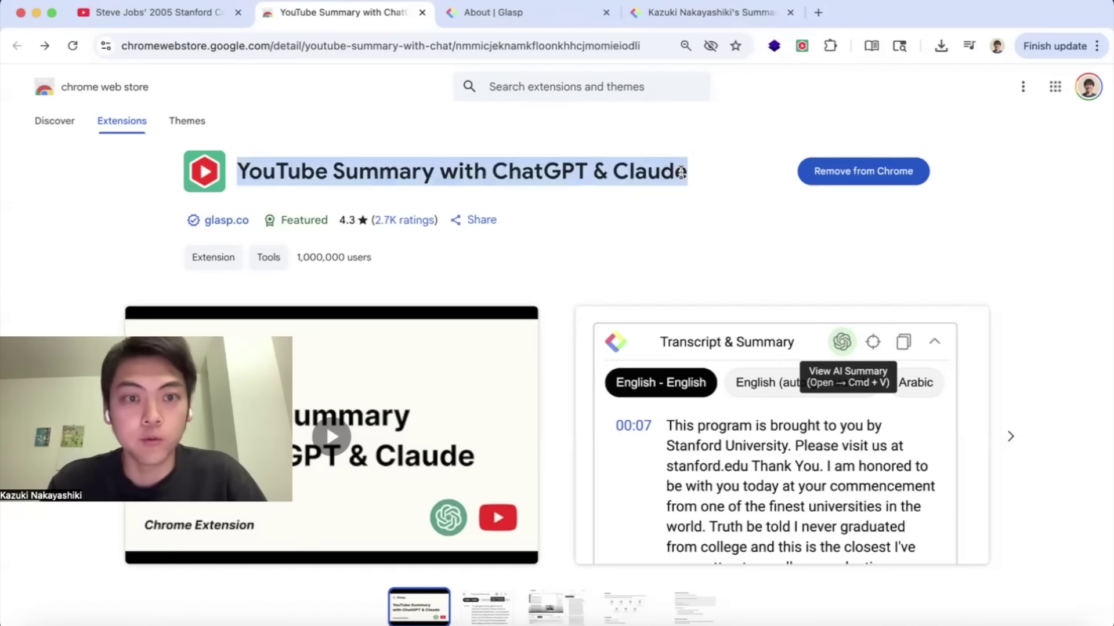
left_click(681, 173)
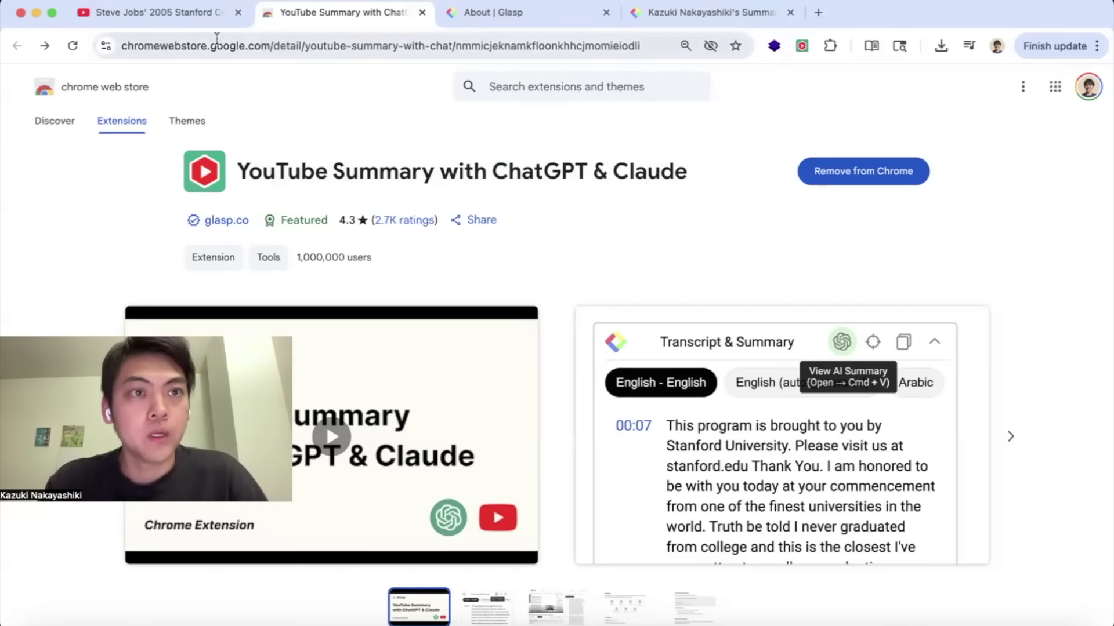
Go to the Steve Jobs video and expand the Transcript & Summary panel.
left_click(186, 14)
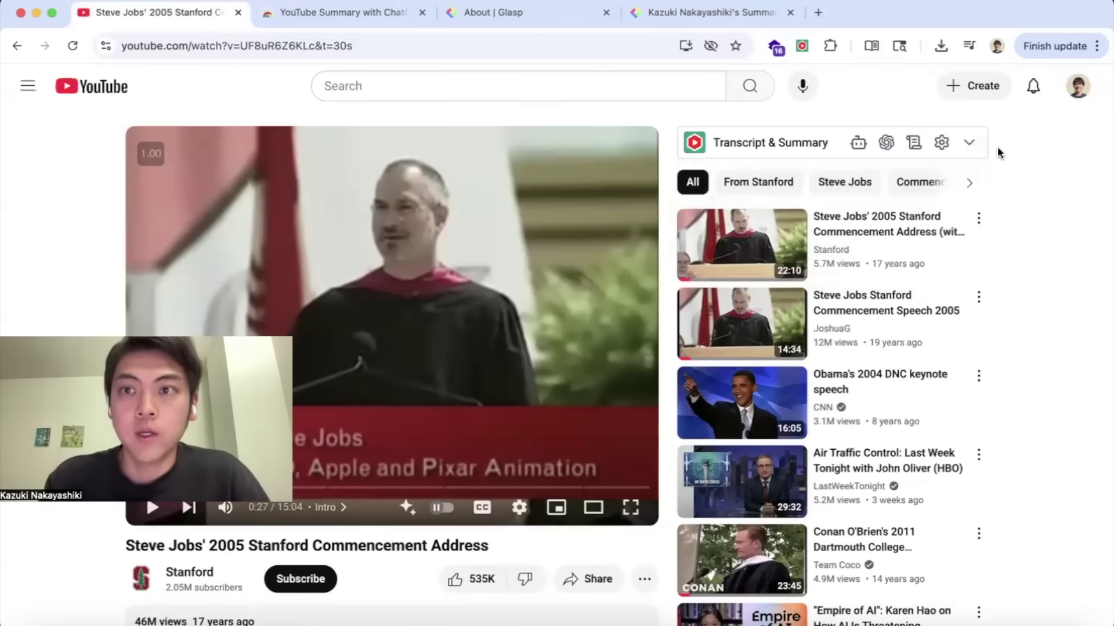
left_click(969, 145)
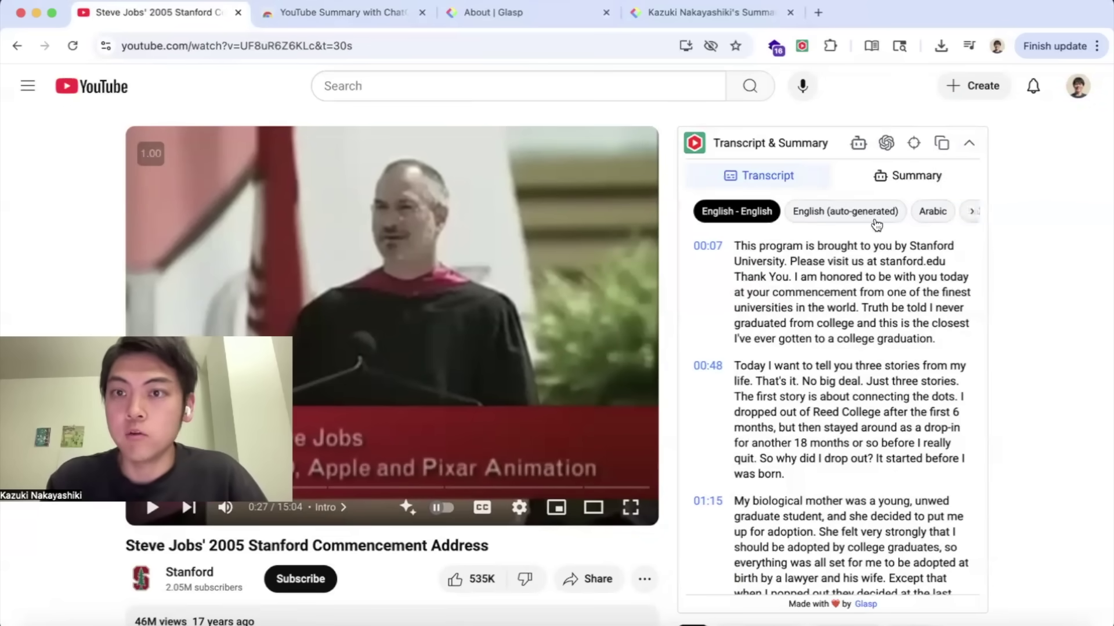
scroll(877, 223, "right", 5)
scroll(877, 223, "left", 1)
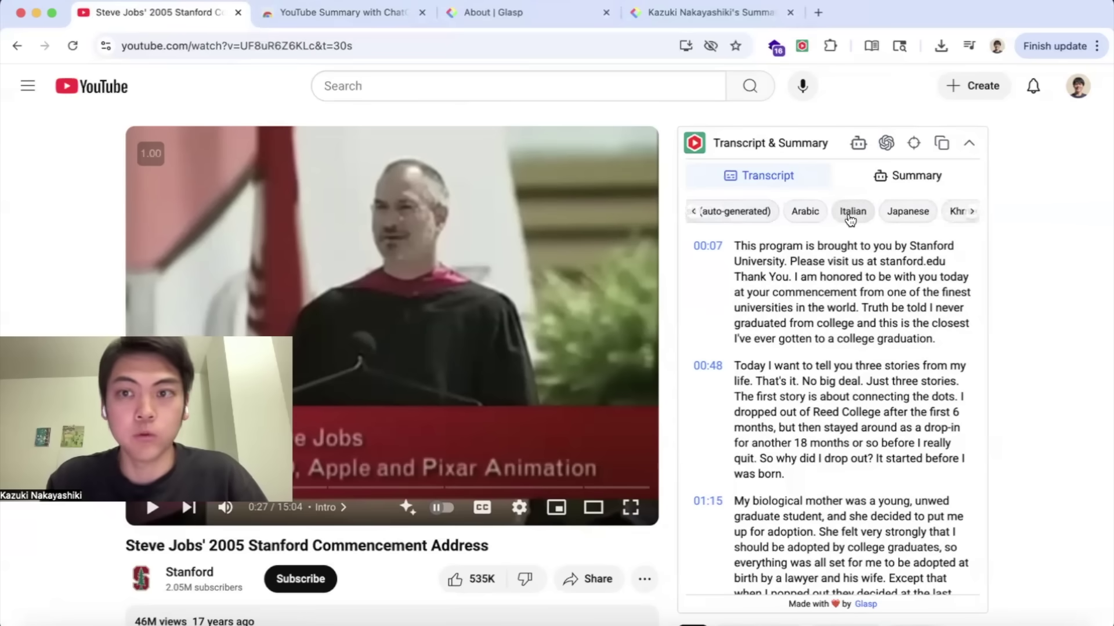
Show the transcript in Italian, Japanese and Spanish, then switch back to English.
left_click(851, 218)
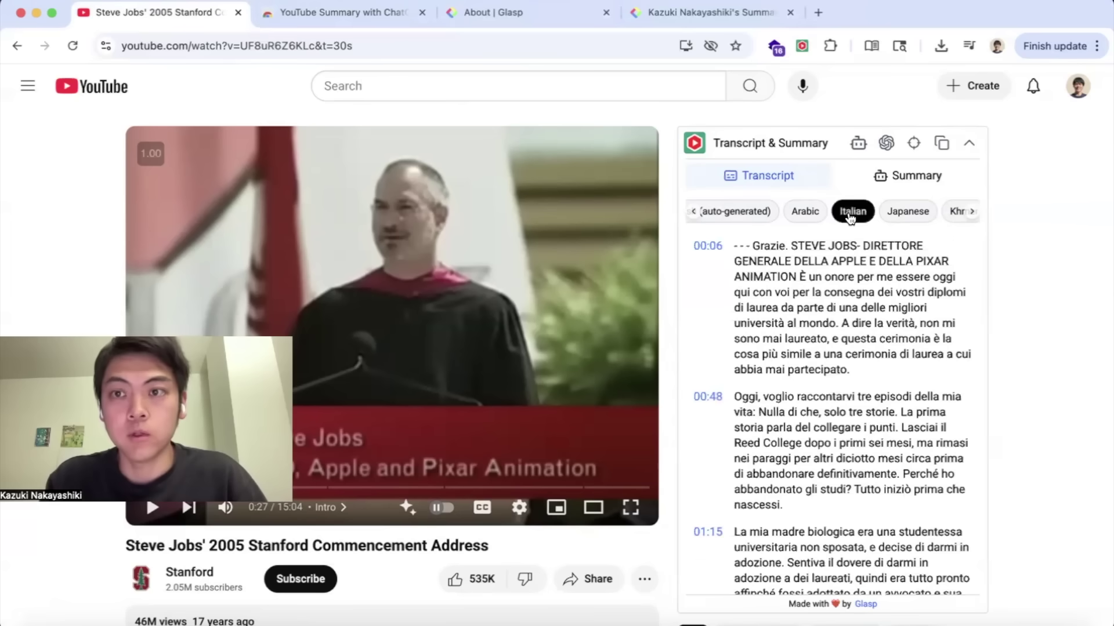
left_click(895, 216)
scroll(895, 217, "right", 4)
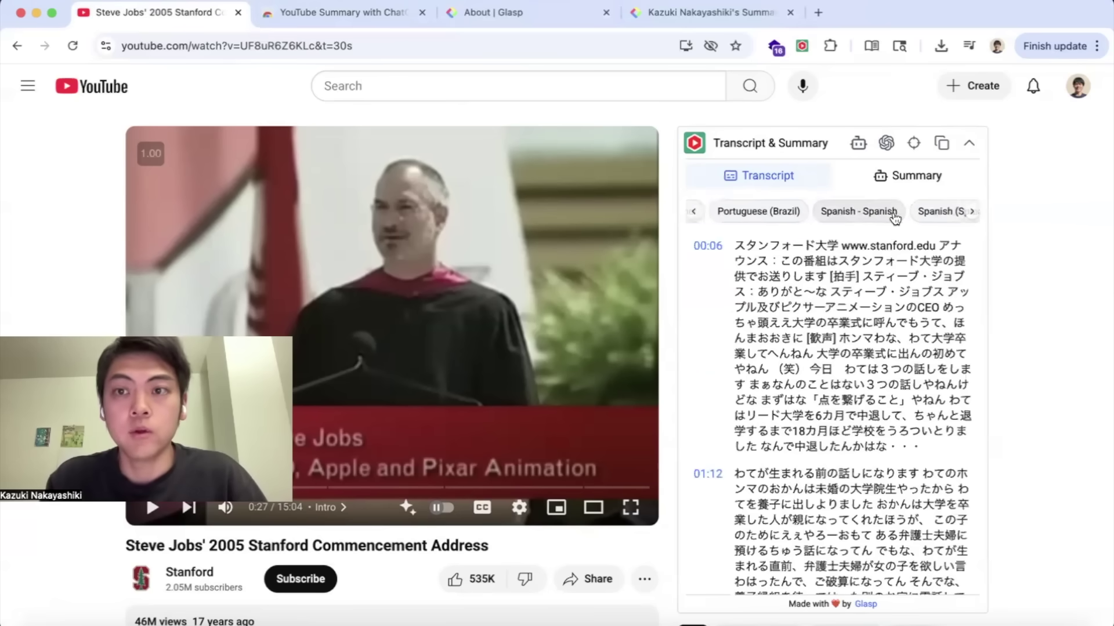
left_click(890, 215)
scroll(889, 215, "left", 5)
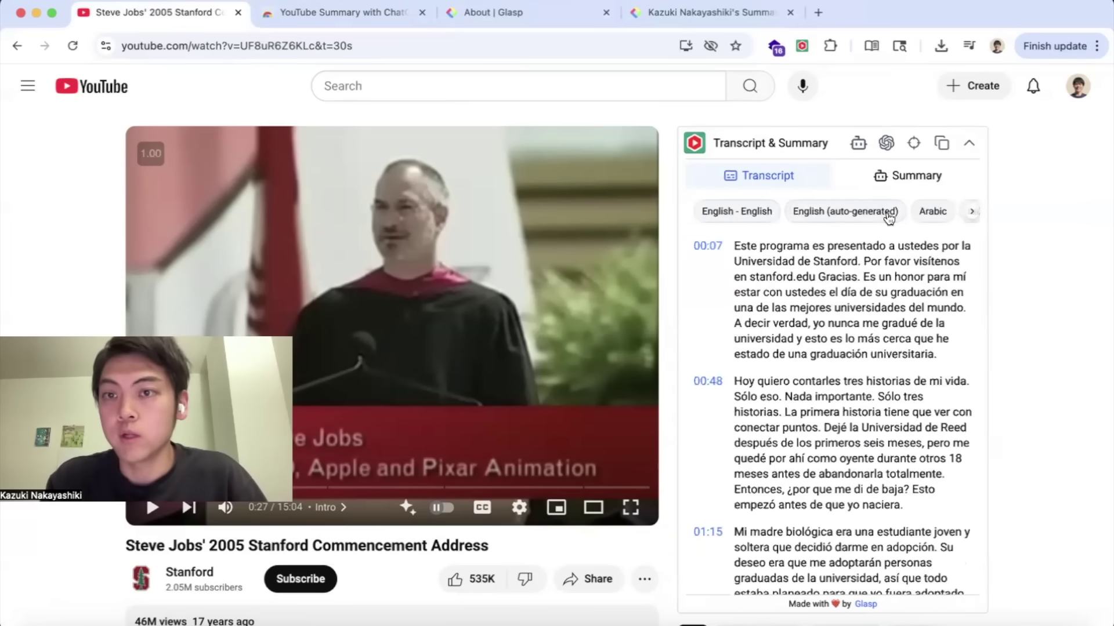
left_click(745, 212)
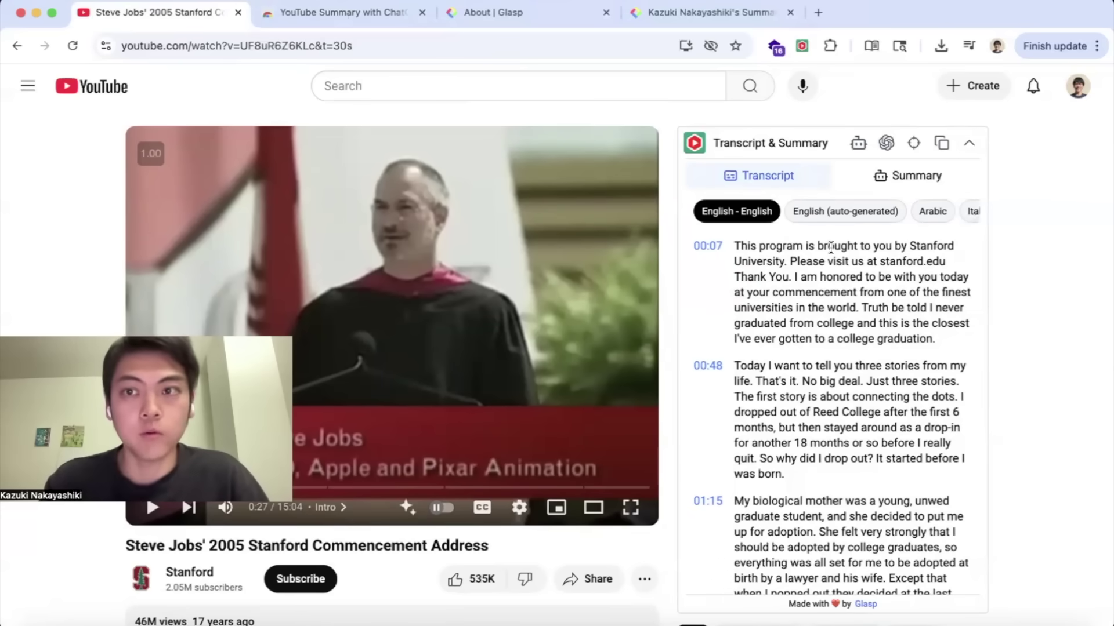
Show the AI summary, select its Introduction and First Story bullets, then export it to Notion and open the page.
left_click(953, 185)
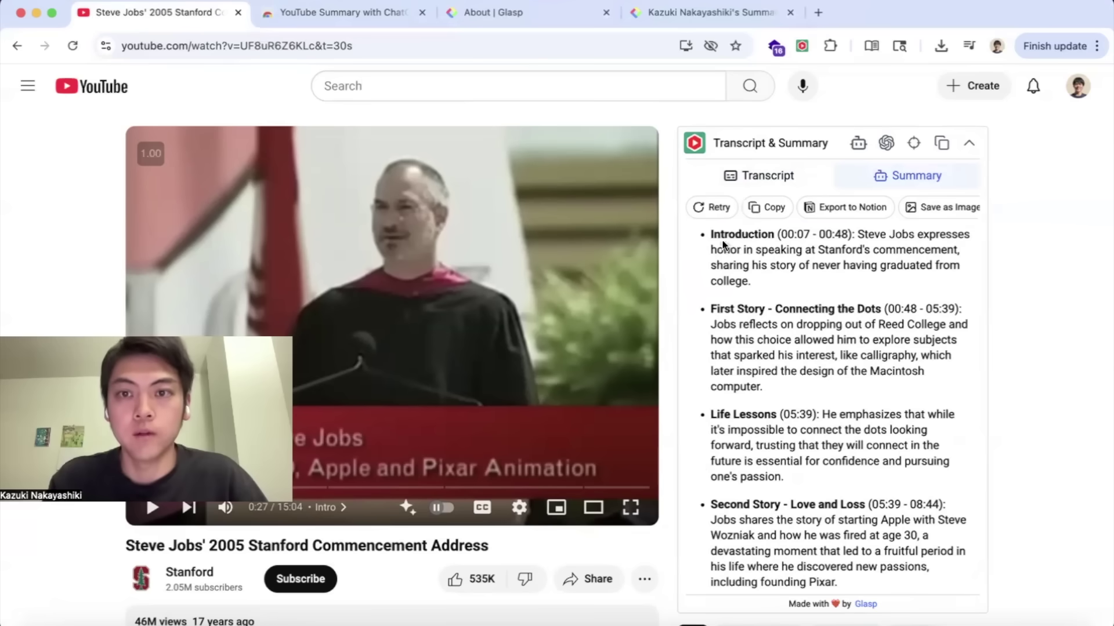
left_click_drag(718, 240, 840, 393)
left_click(840, 393)
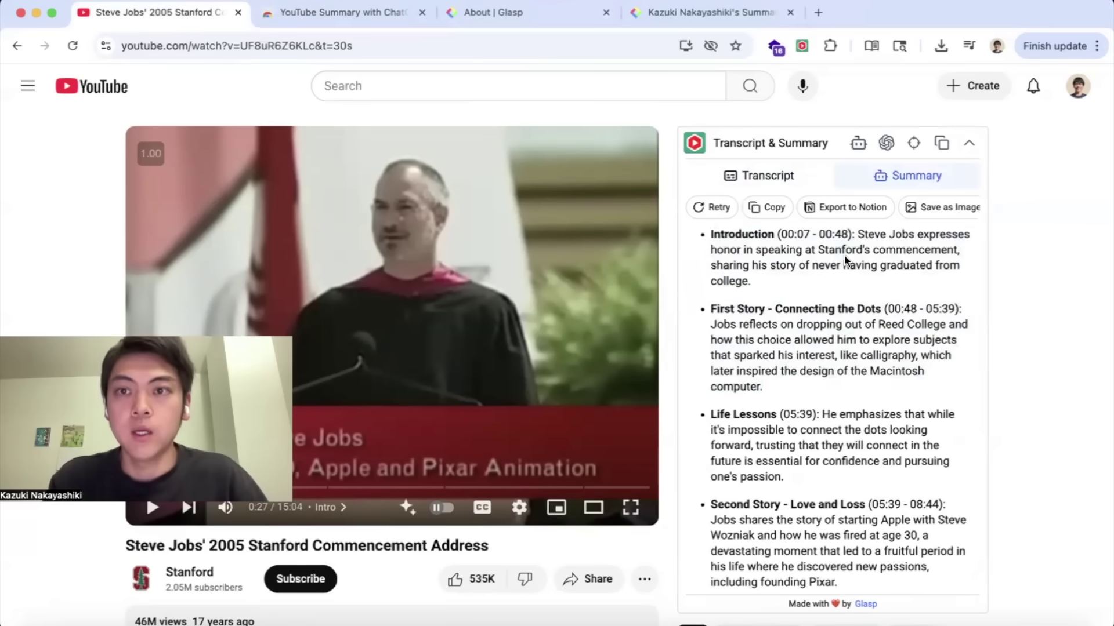
left_click(850, 210)
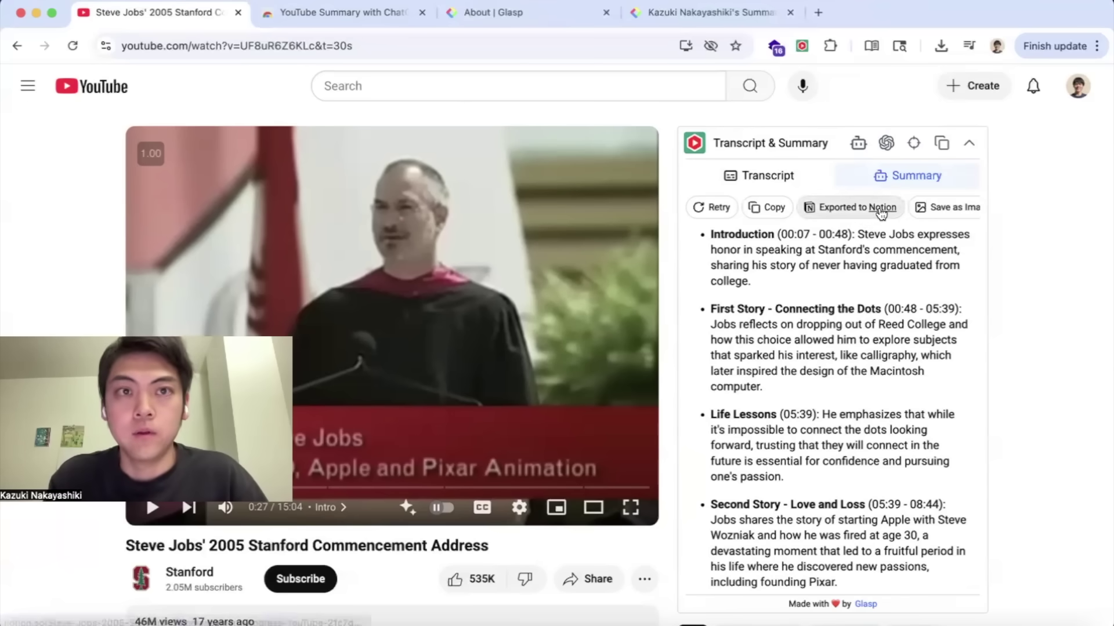
left_click(868, 207)
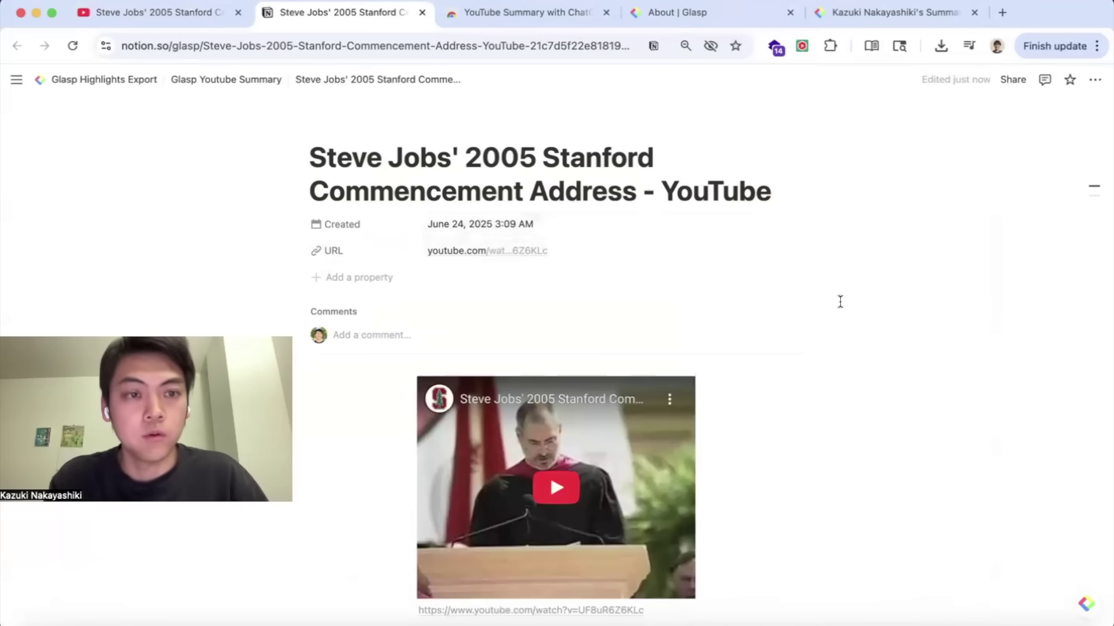
Scroll through the exported Notion page's summary, then close it to return to the video.
scroll(840, 302, "down", 10)
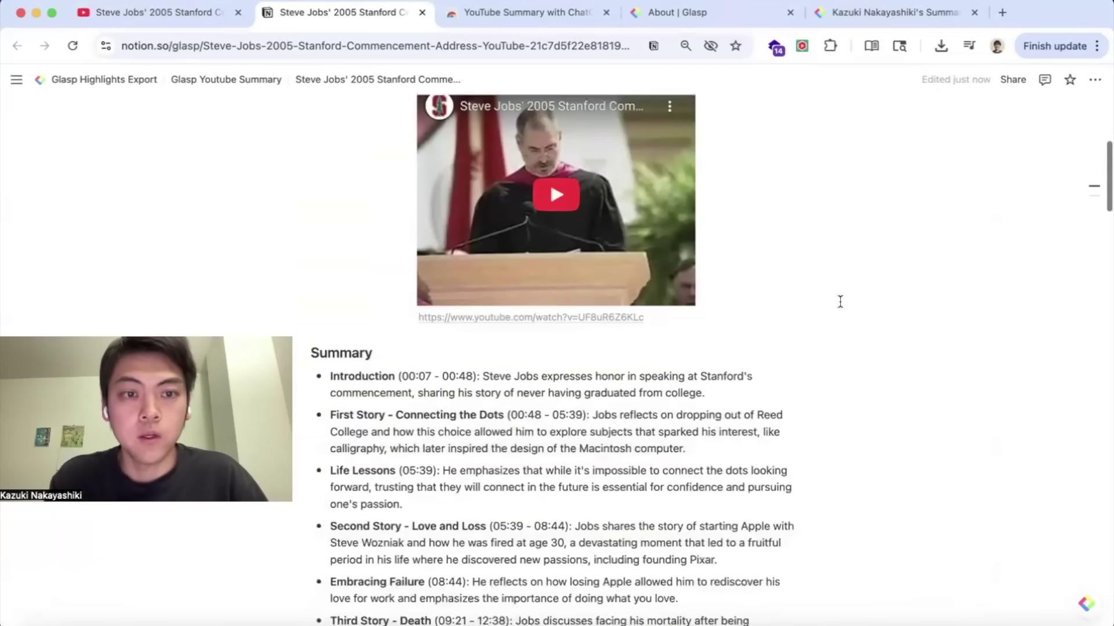
scroll(840, 301, "up", 10)
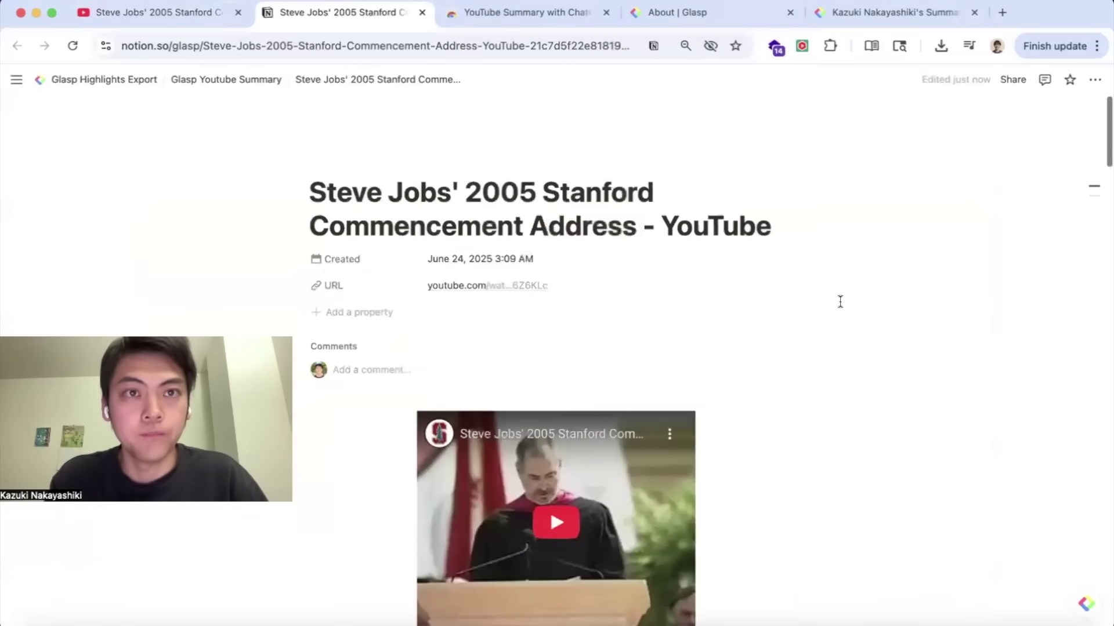
left_click(421, 13)
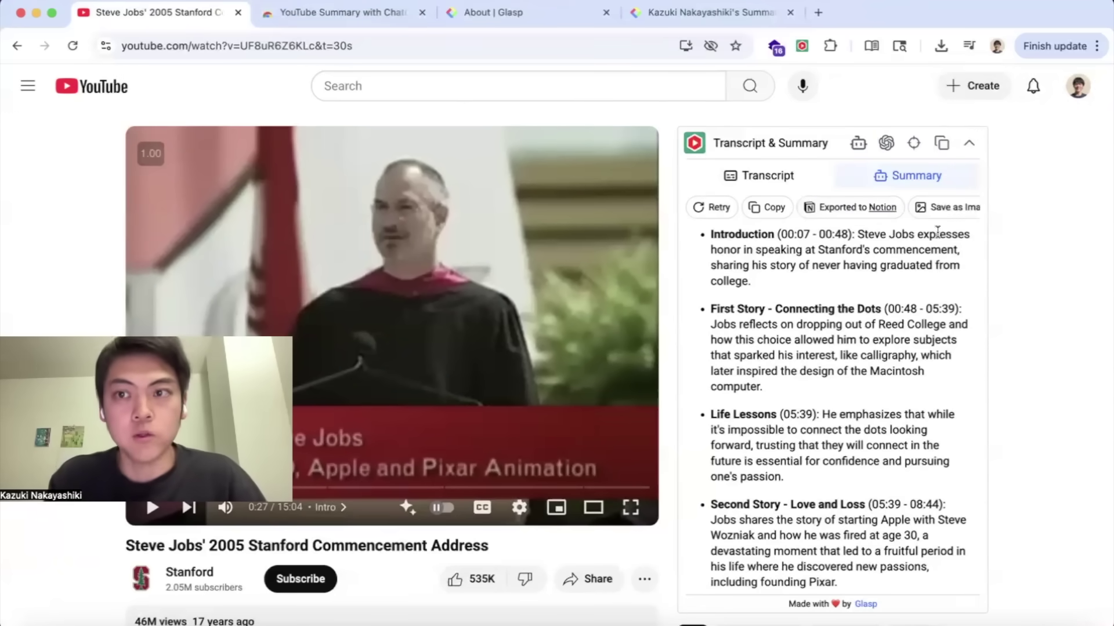
Save the Glasp summary as a PNG image, view it in Preview, then close it.
left_click(942, 217)
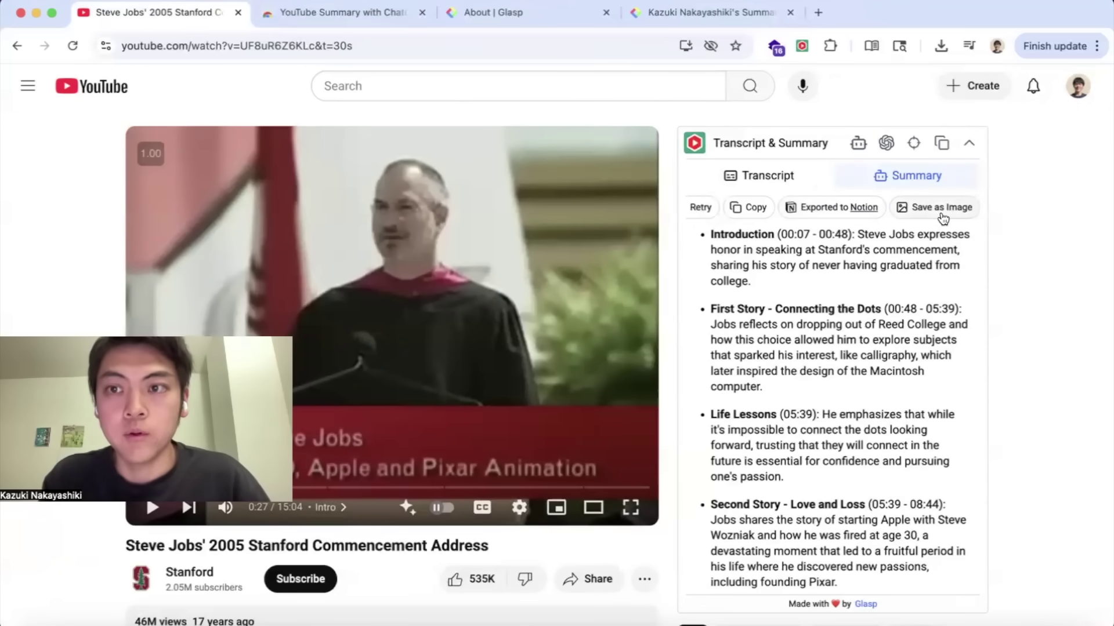
left_click(925, 212)
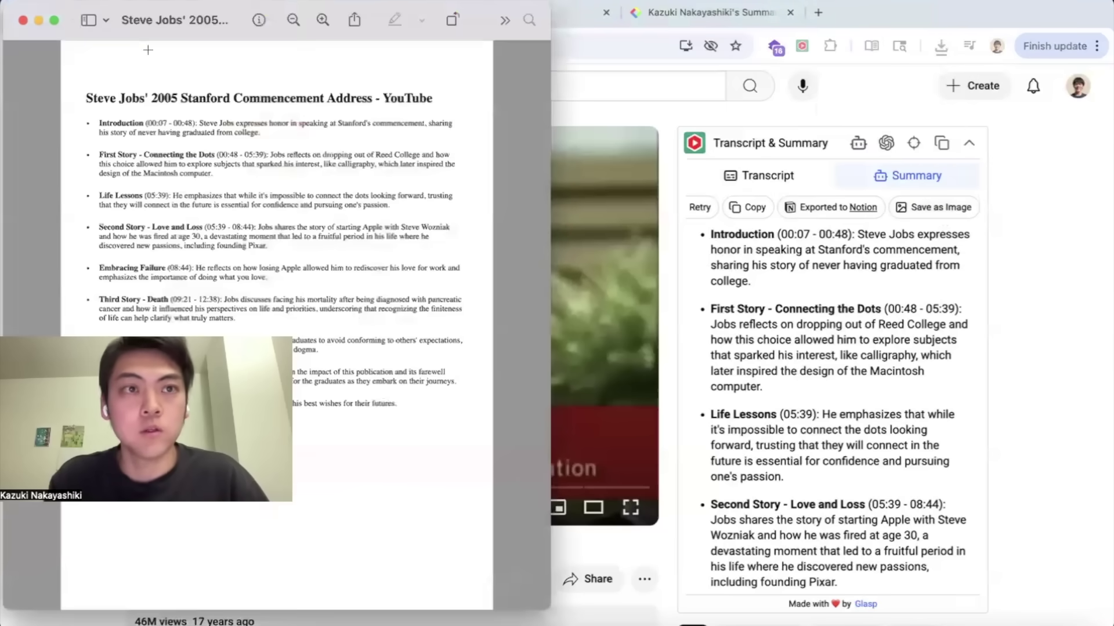
left_click_drag(71, 7, 543, 16)
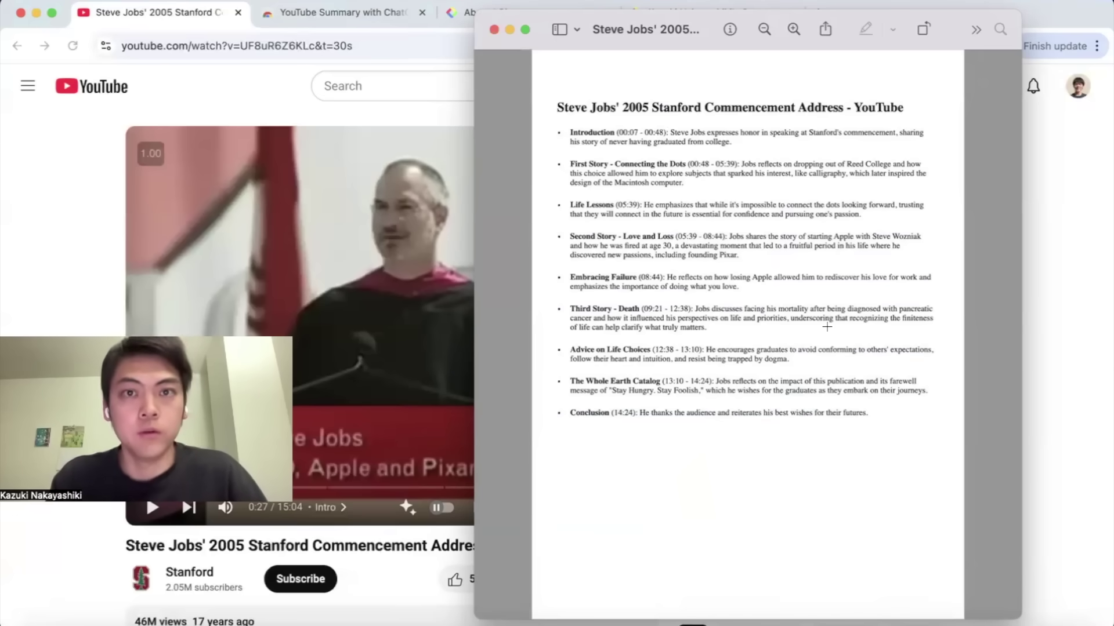
left_click_drag(739, 249, 672, 230)
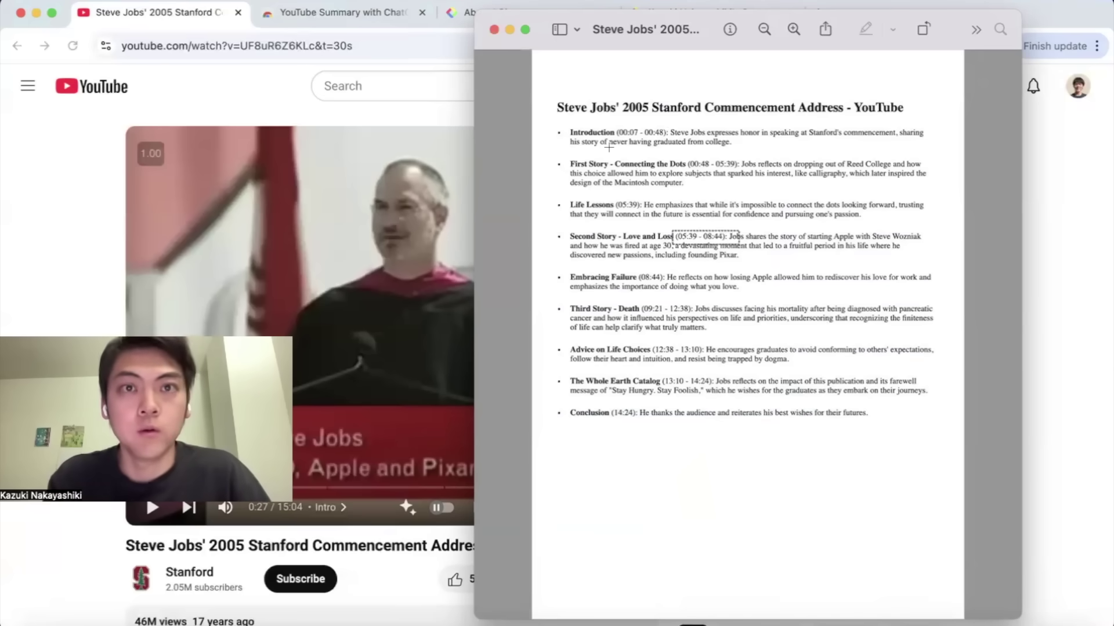
left_click(493, 30)
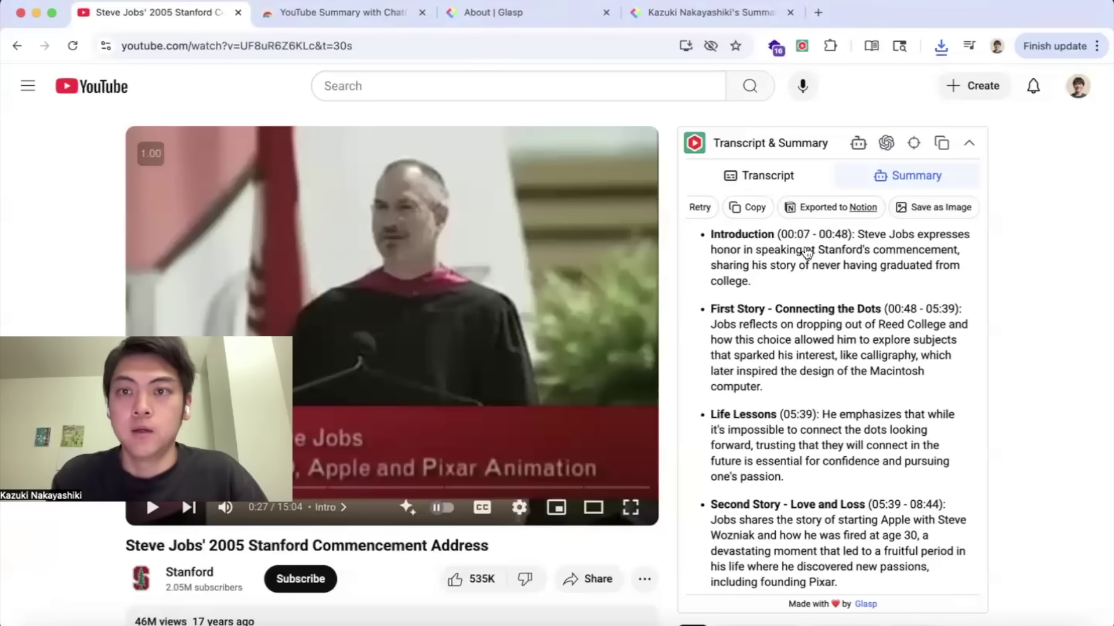
Return to the English transcript and jump it to the video's current time.
left_click(796, 184)
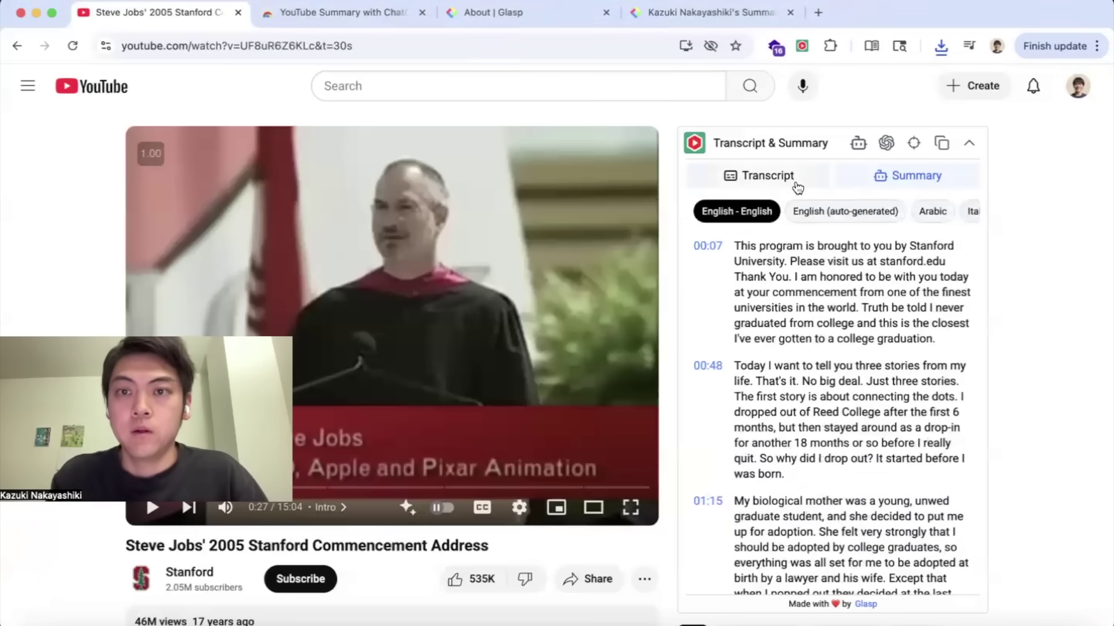
left_click(914, 145)
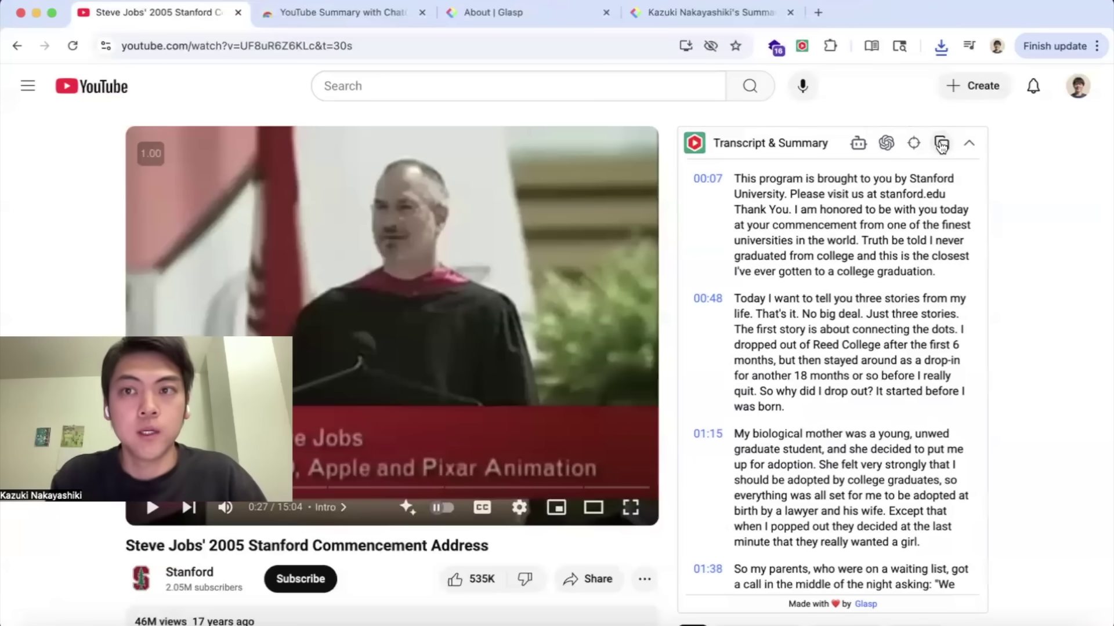
mouse_move(886, 147)
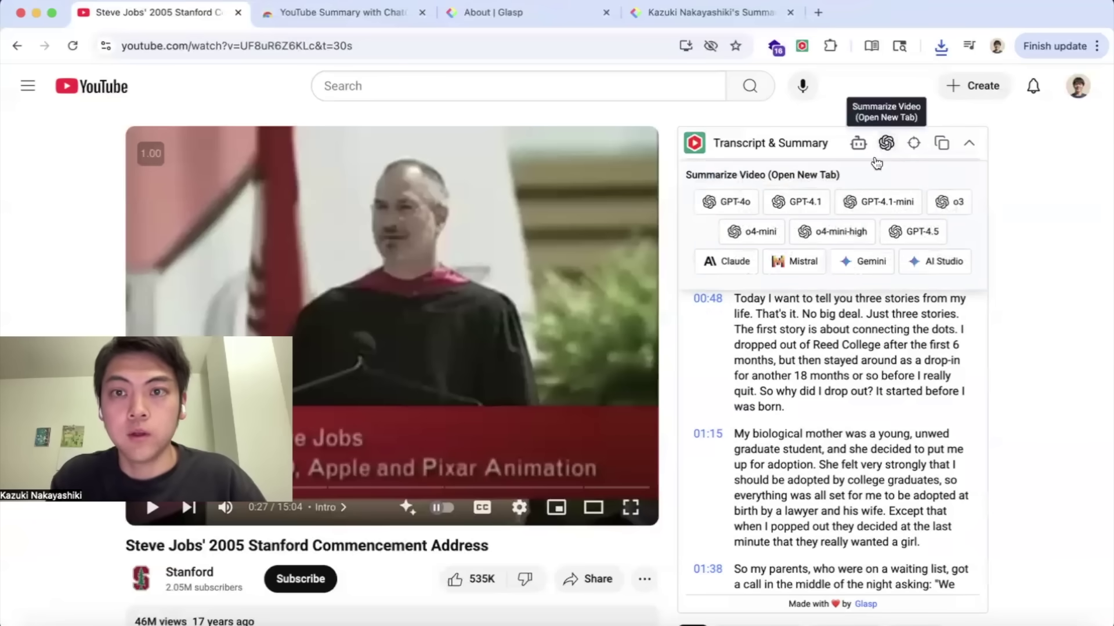
Summarize the video with GPT-4o in ChatGPT, follow the streamed summary, and type 'What's the important takeaway?'.
left_click(735, 204)
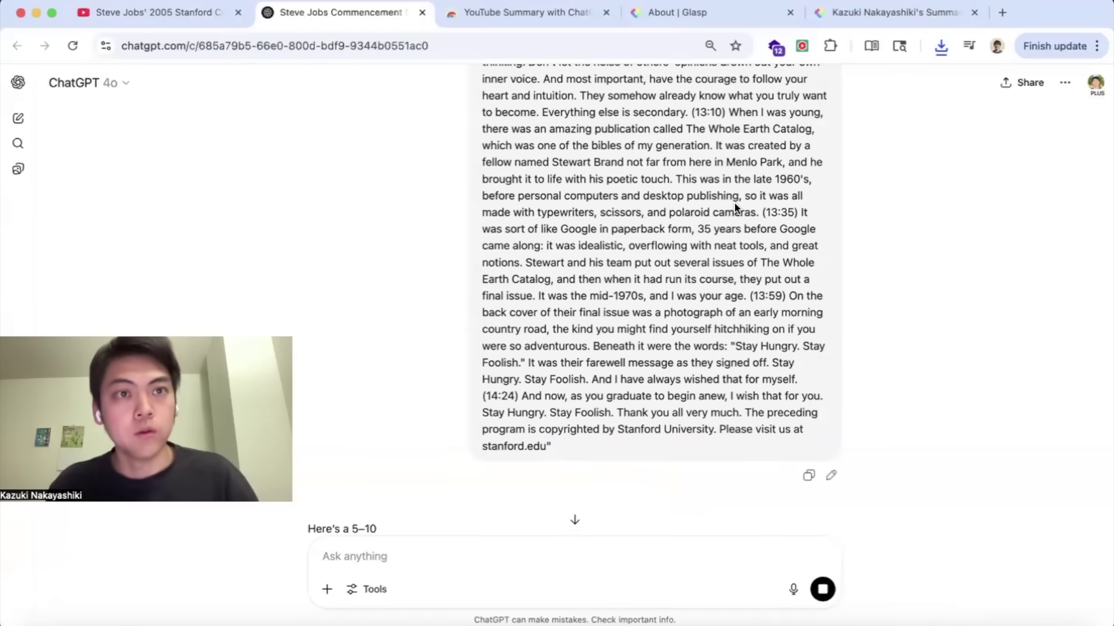
scroll(917, 384, "down", 3)
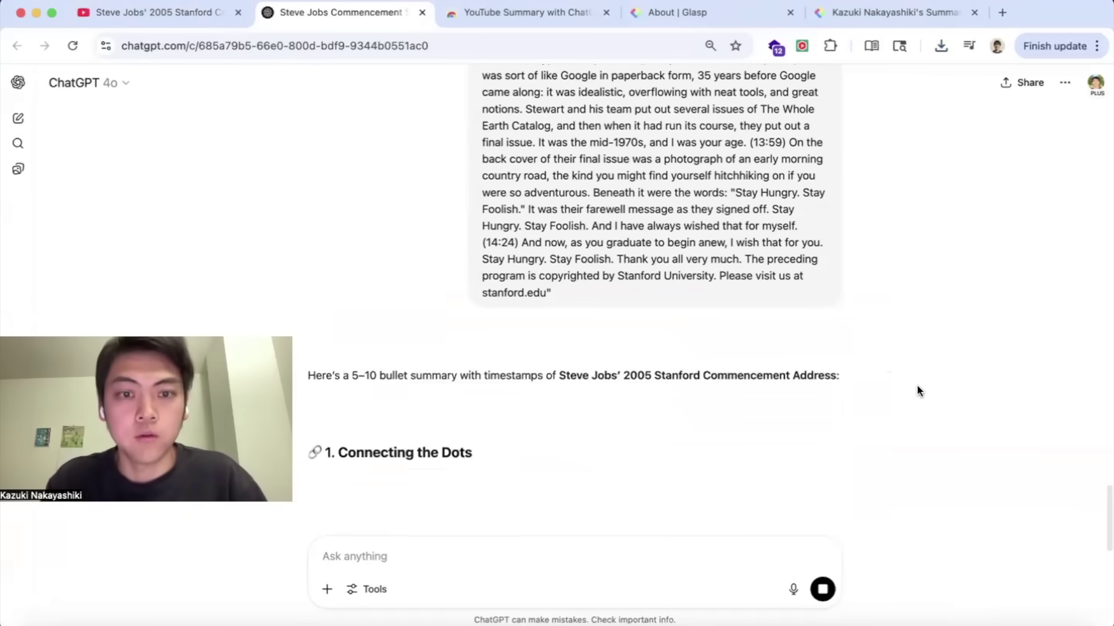
scroll(886, 335, "down", 3)
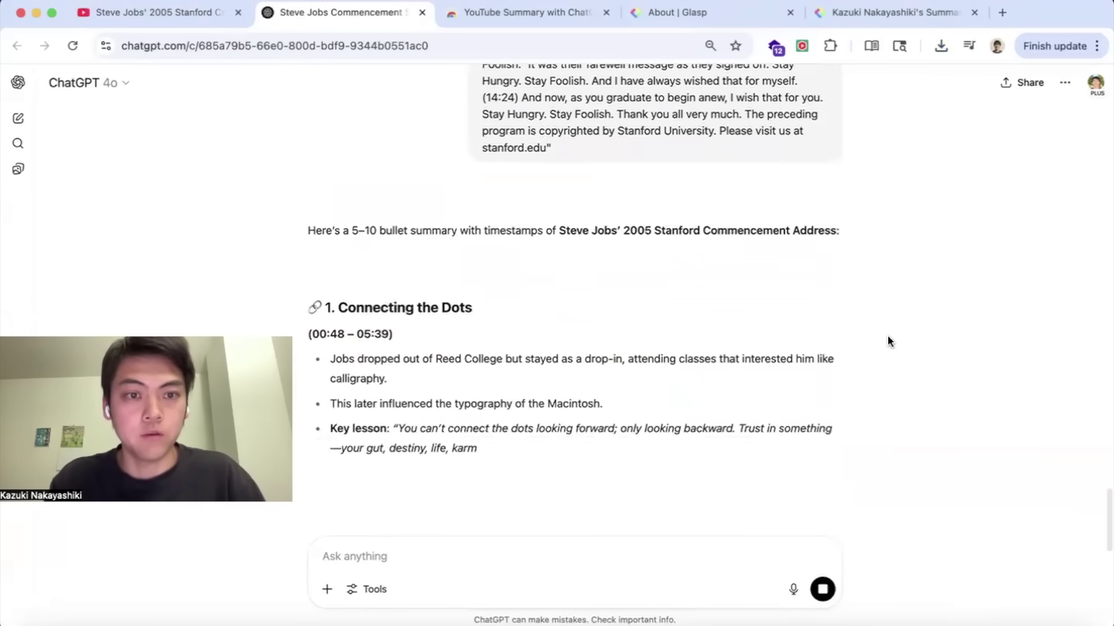
scroll(888, 342, "down", 2)
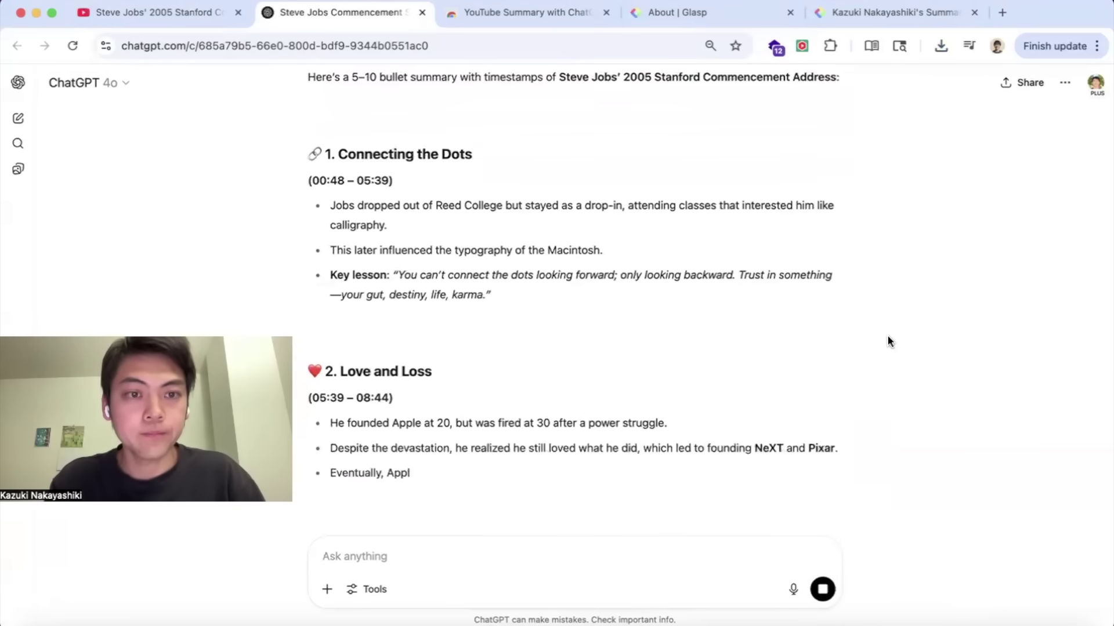
scroll(888, 342, "down", 3)
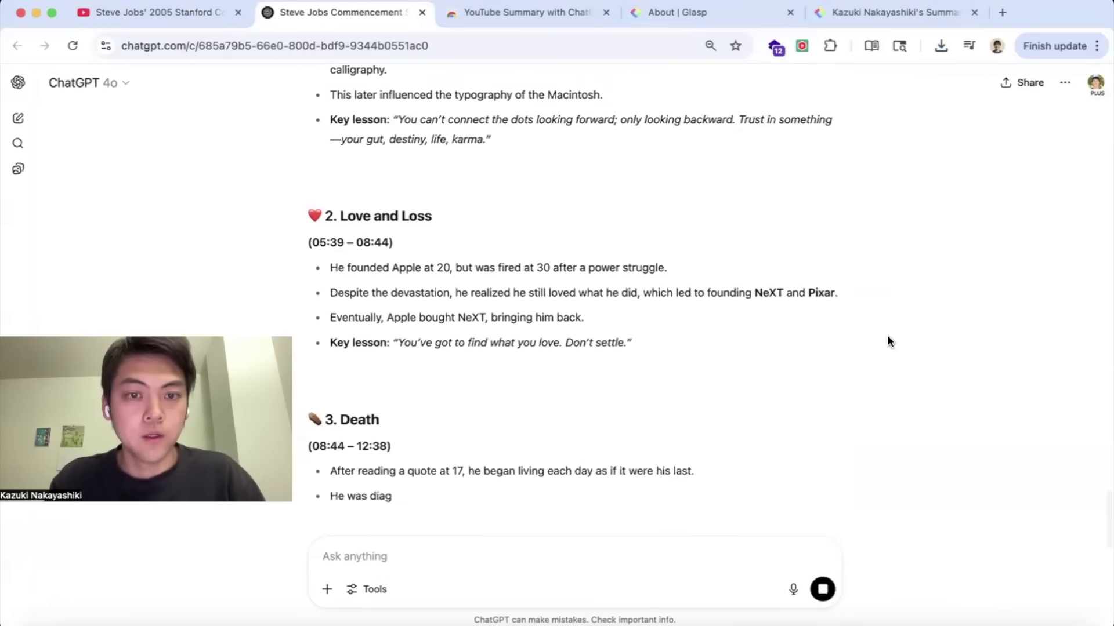
scroll(888, 342, "down", 2)
scroll(547, 416, "down", 1)
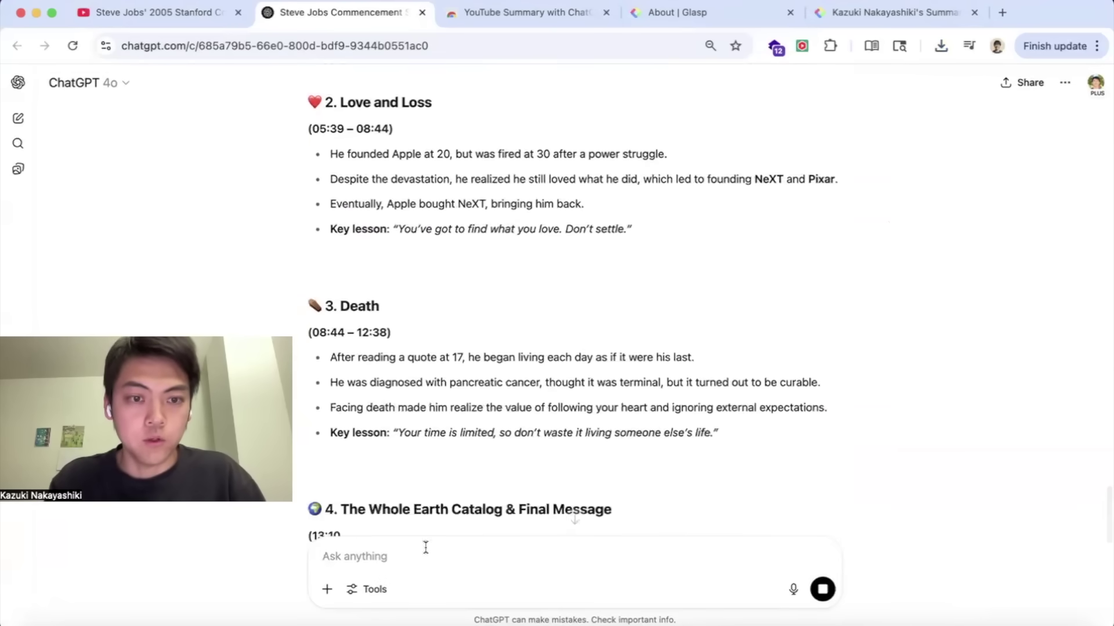
scroll(437, 486, "down", 3)
scroll(437, 486, "down", 1)
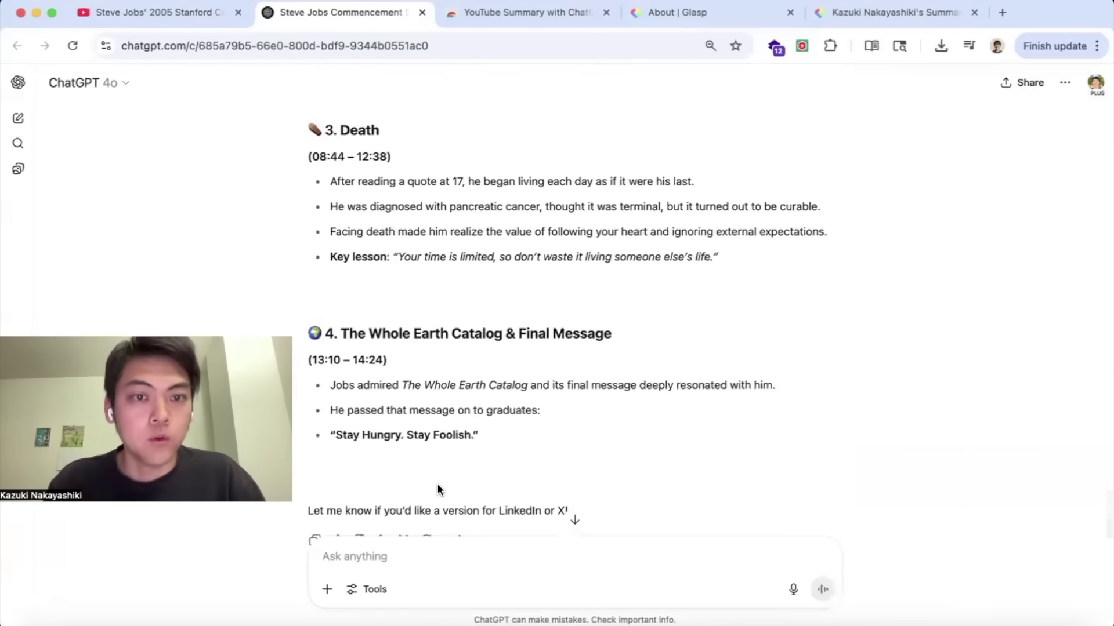
scroll(437, 486, "down", 2)
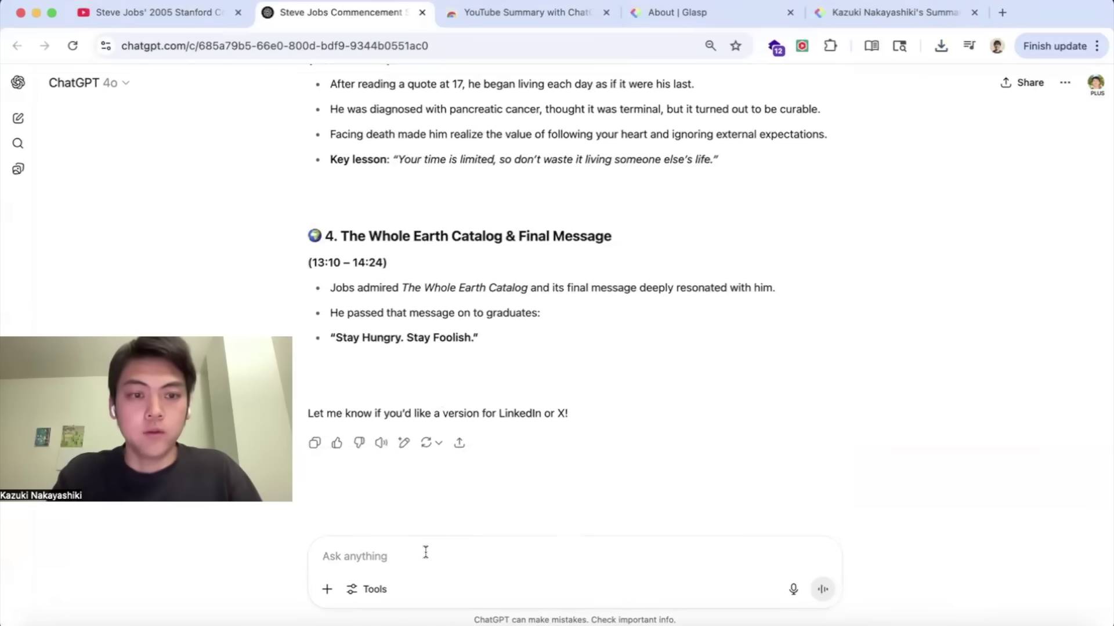
type("What's the")
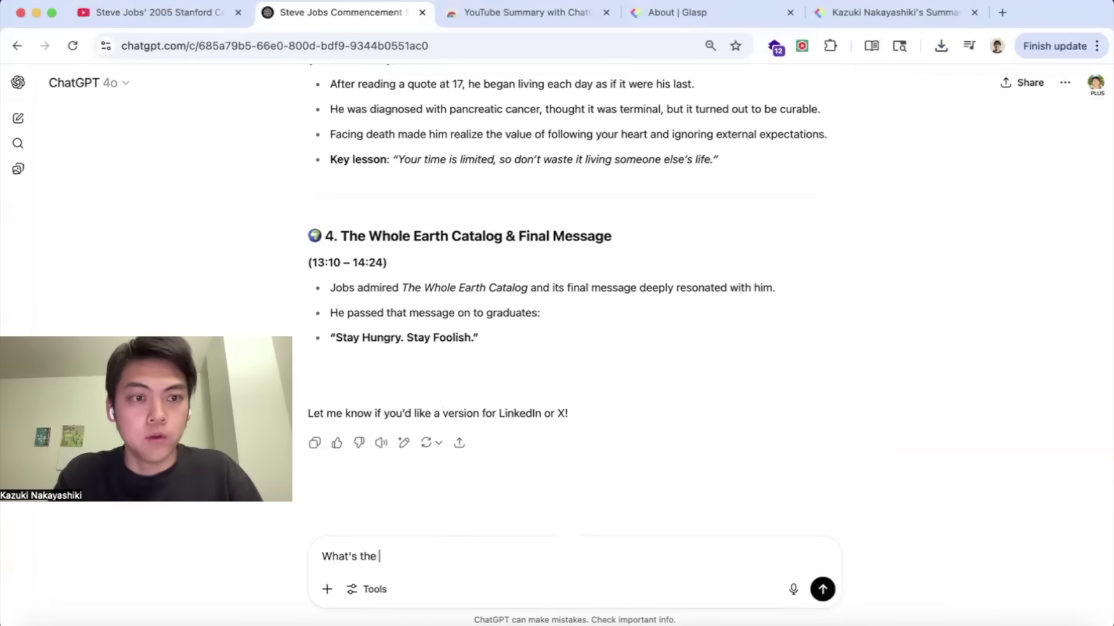
type(" important ")
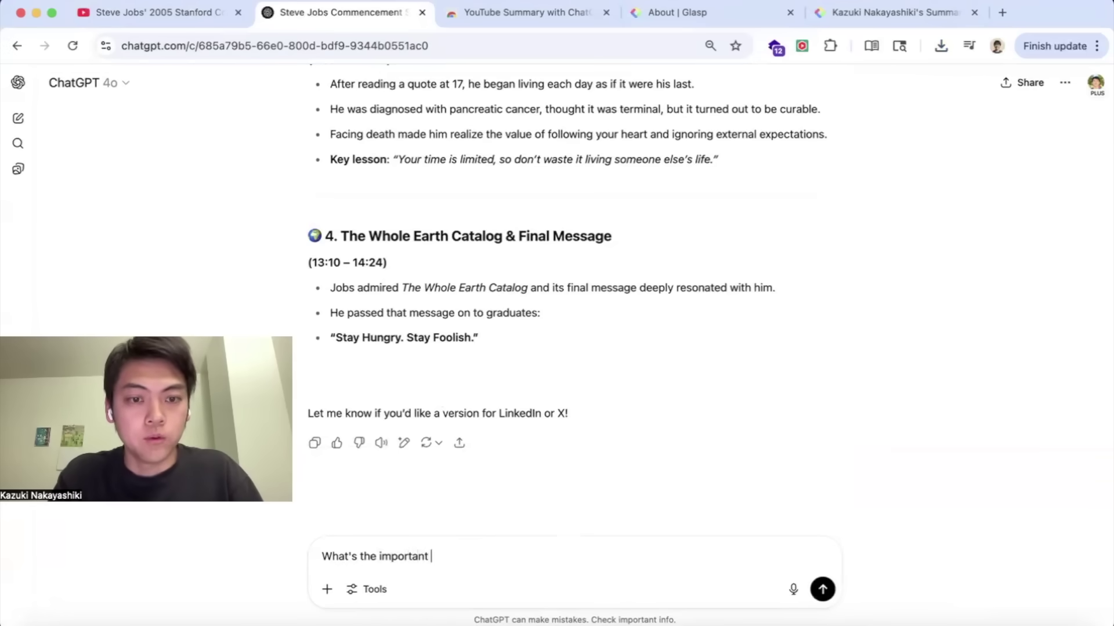
type("takeaway?")
Send the takeaway question, then begin typing a 'Please create a post' request.
key("Return")
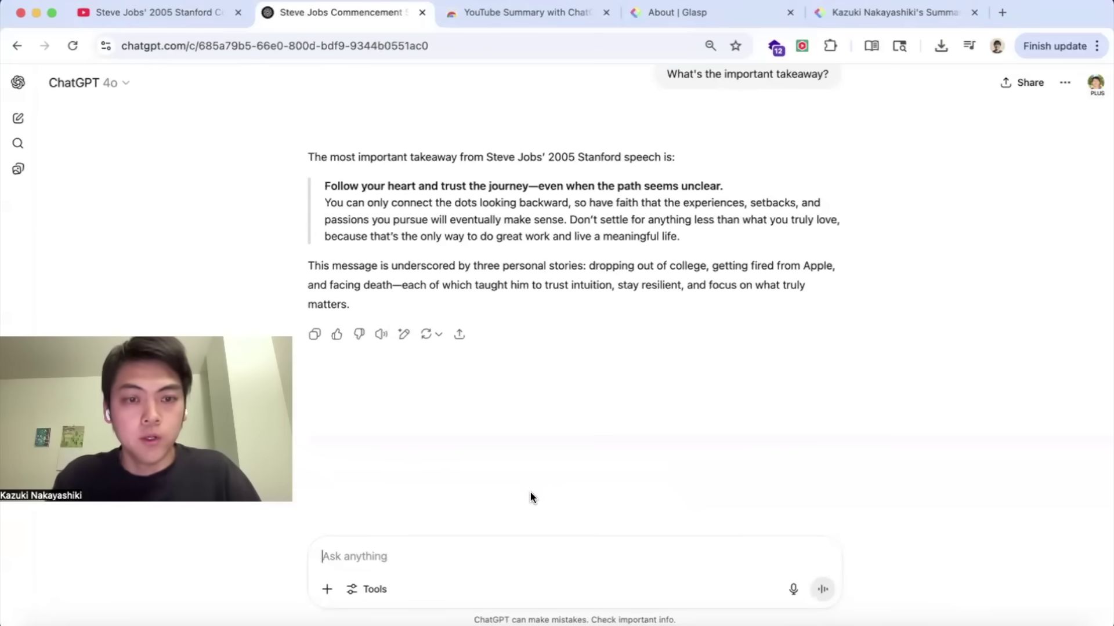
type("Pla")
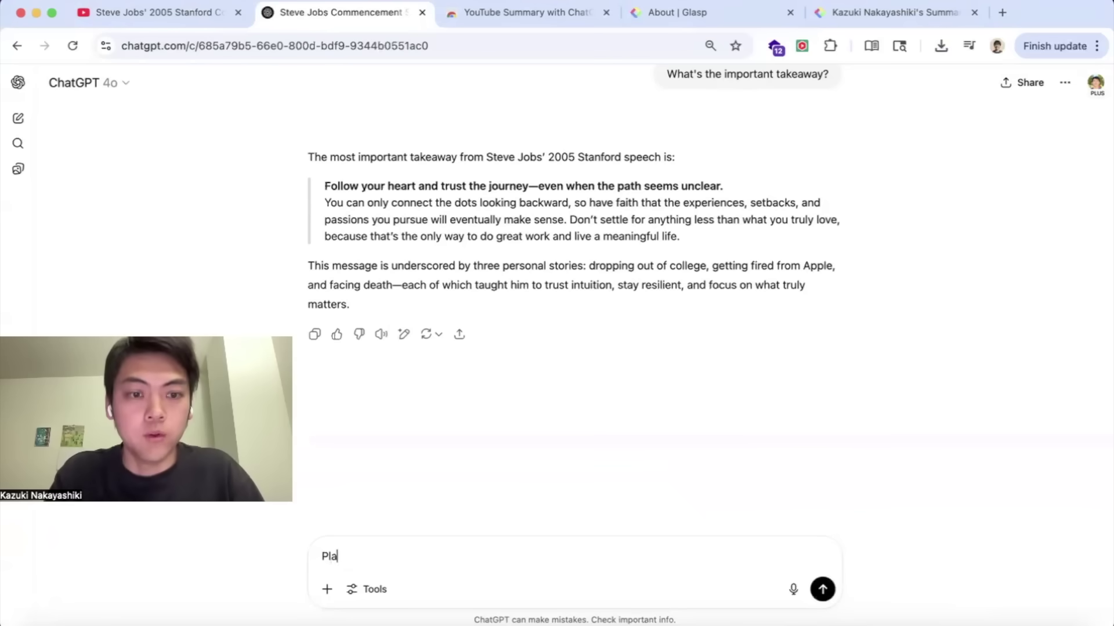
key("BackSpace")
key("BackSpace")
key("BackSpace")
type("lease cr")
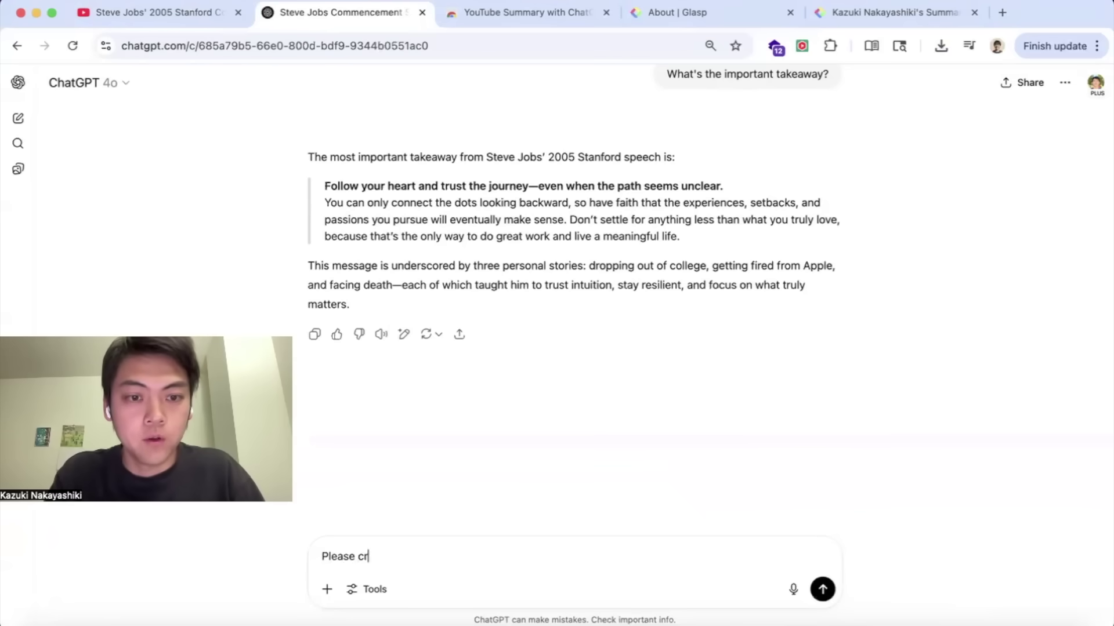
type("eate a post on Twitter (X) and LinkedIn")
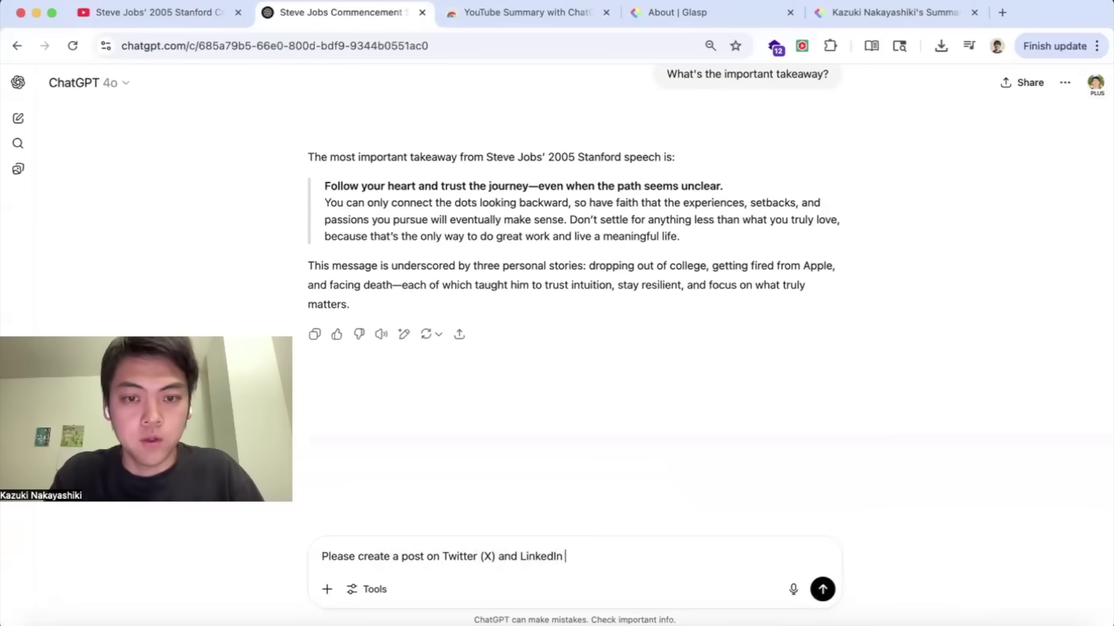
key("BackSpace")
key("BackSpace")
key("BackSpace")
key("BackSpace")
key("BackSpace")
key("BackSpace")
key("BackSpace")
key("BackSpace")
key("BackSpace")
key("BackSpace")
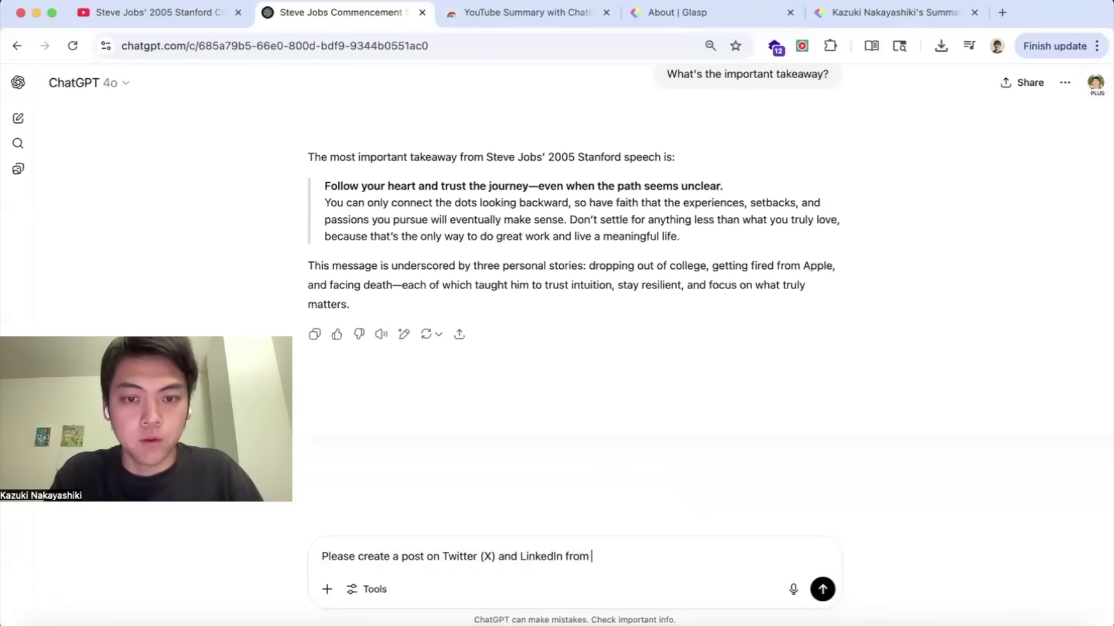
Finish the request for X and LinkedIn posts about this video and review the generated LinkedIn post.
type("about this")
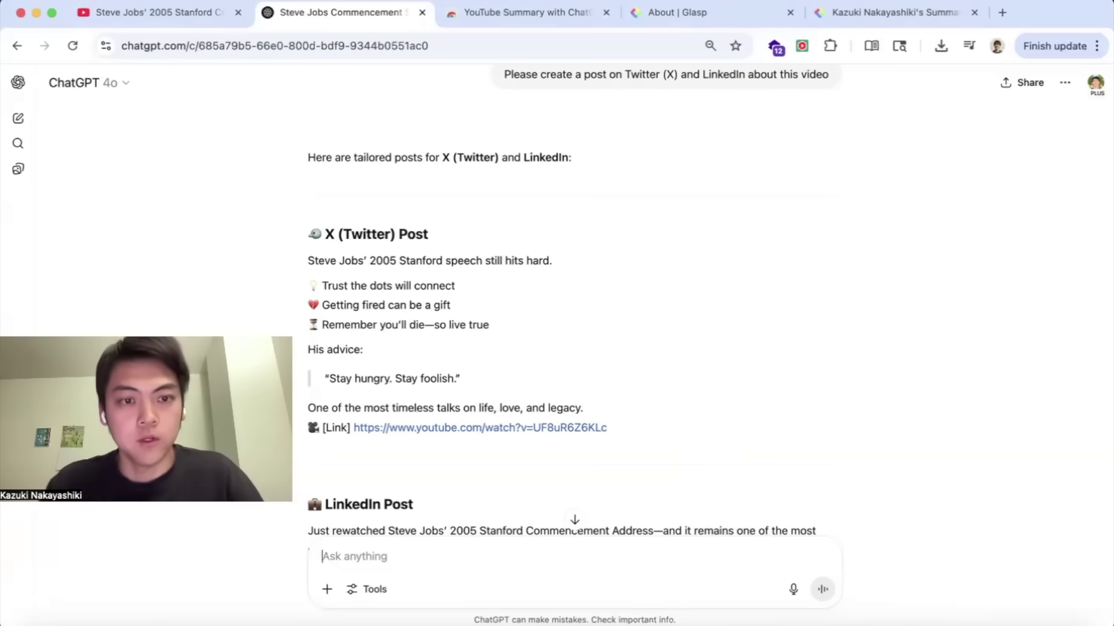
scroll(740, 232, "down", 8)
scroll(622, 257, "up", 3)
scroll(623, 256, "down", 2)
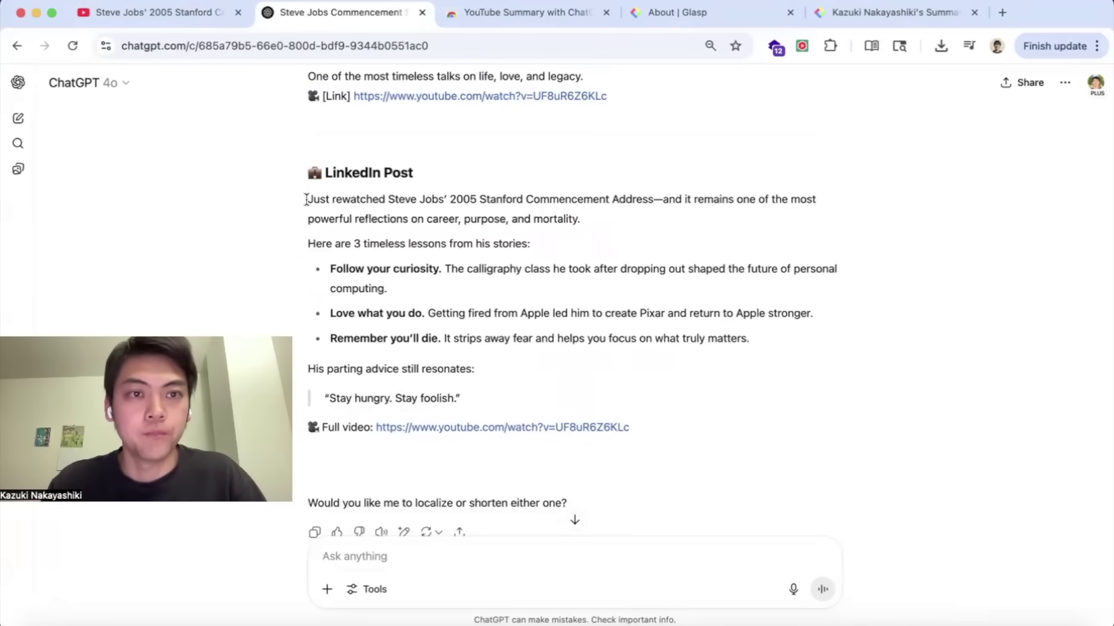
left_click_drag(306, 200, 712, 415)
left_click(729, 441)
scroll(729, 441, "up", 10)
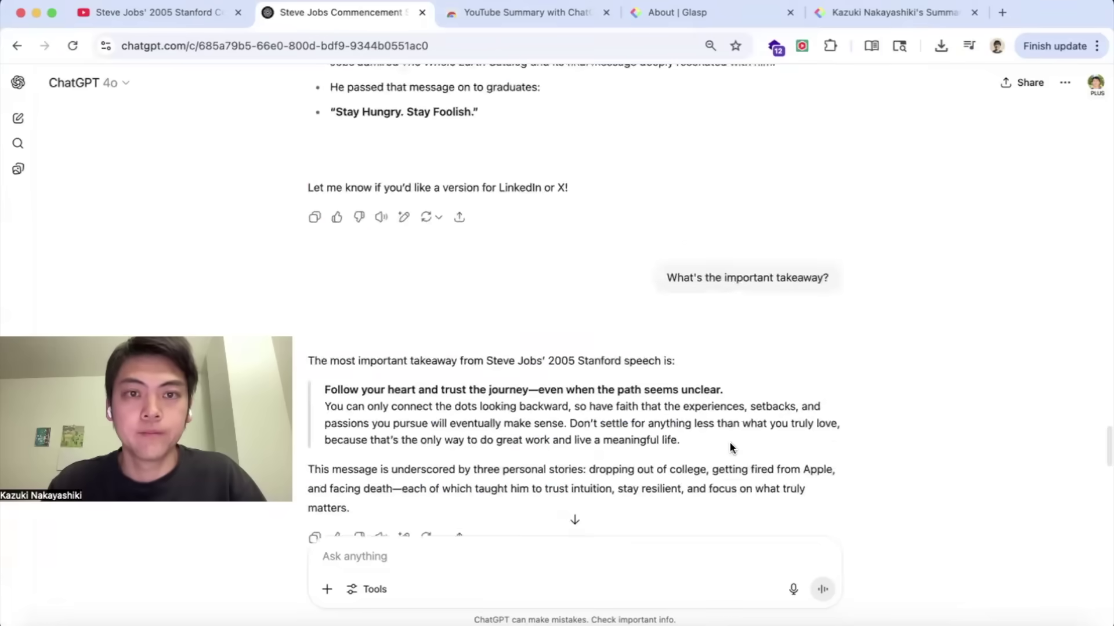
scroll(730, 440, "up", 15)
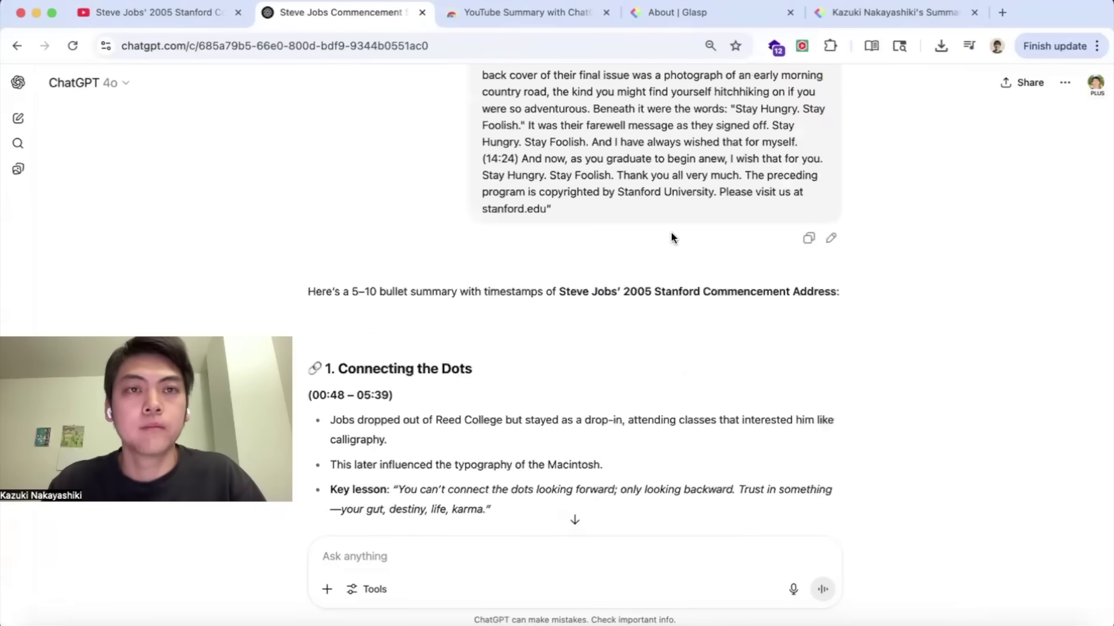
Close ChatGPT, collapse the Transcript & Summary panel, and open the extension's settings.
left_click(422, 13)
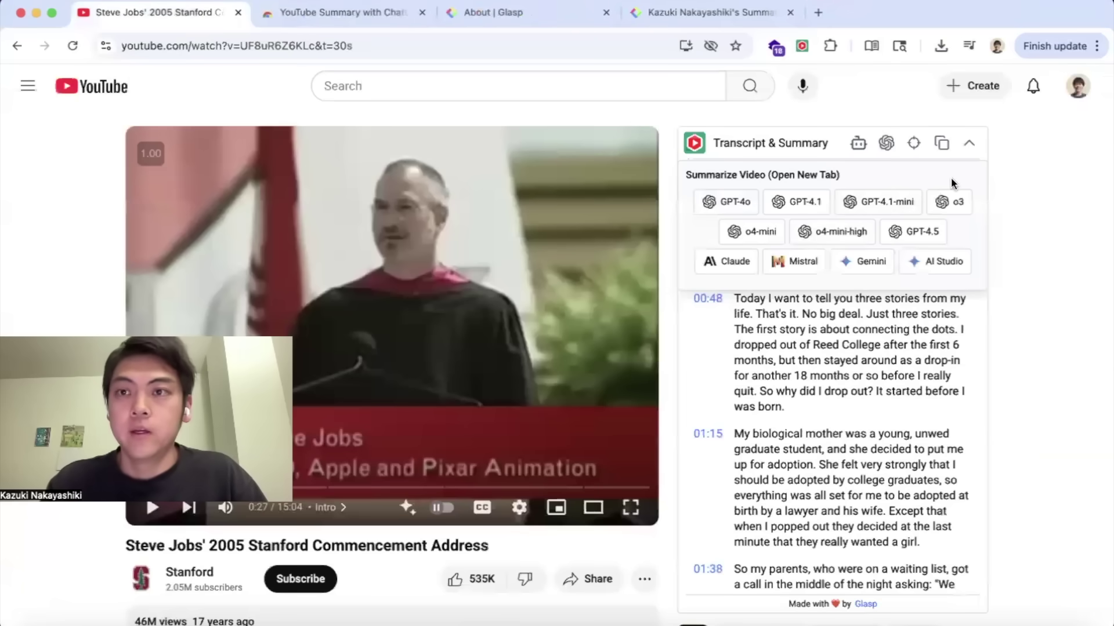
left_click(967, 146)
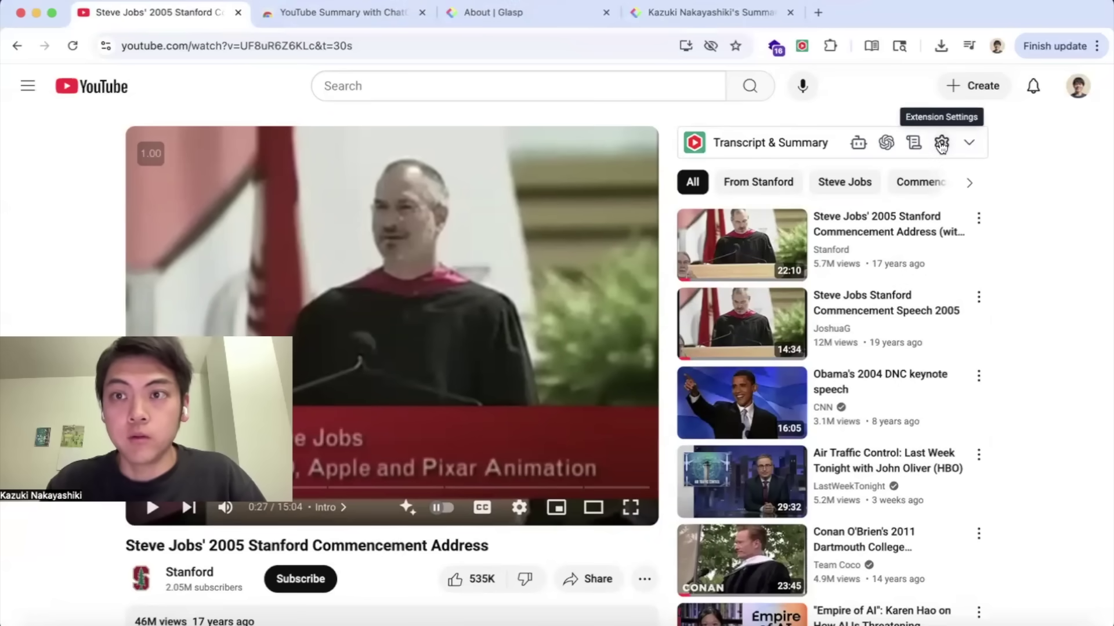
left_click(941, 145)
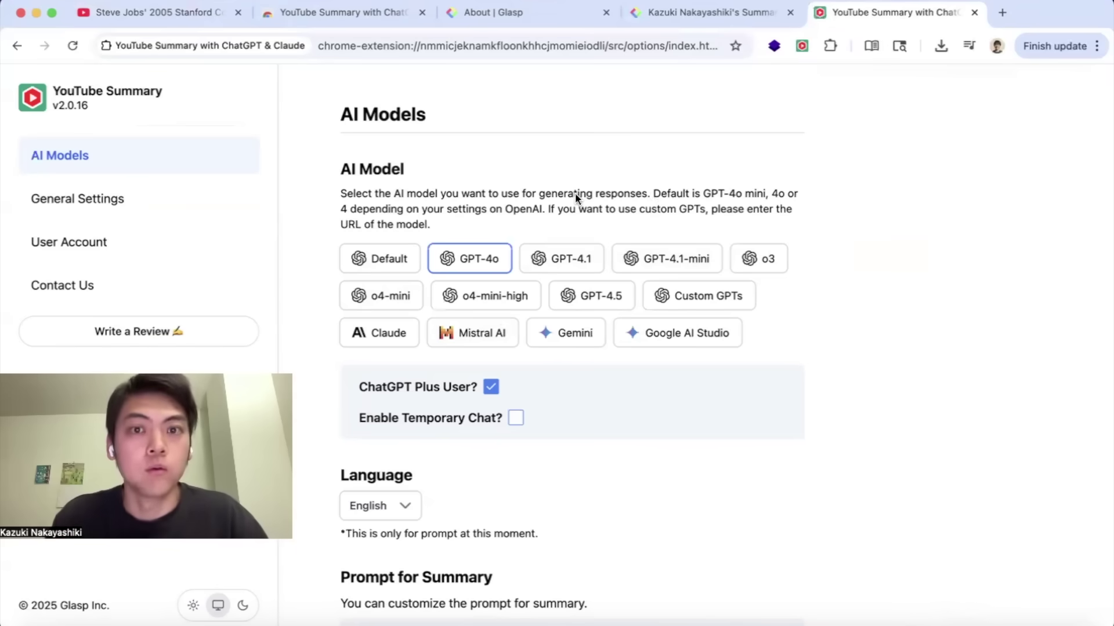
Try Claude and Google AI Studio, then settle on GPT-4o as the summary model.
scroll(543, 202, "down", 1)
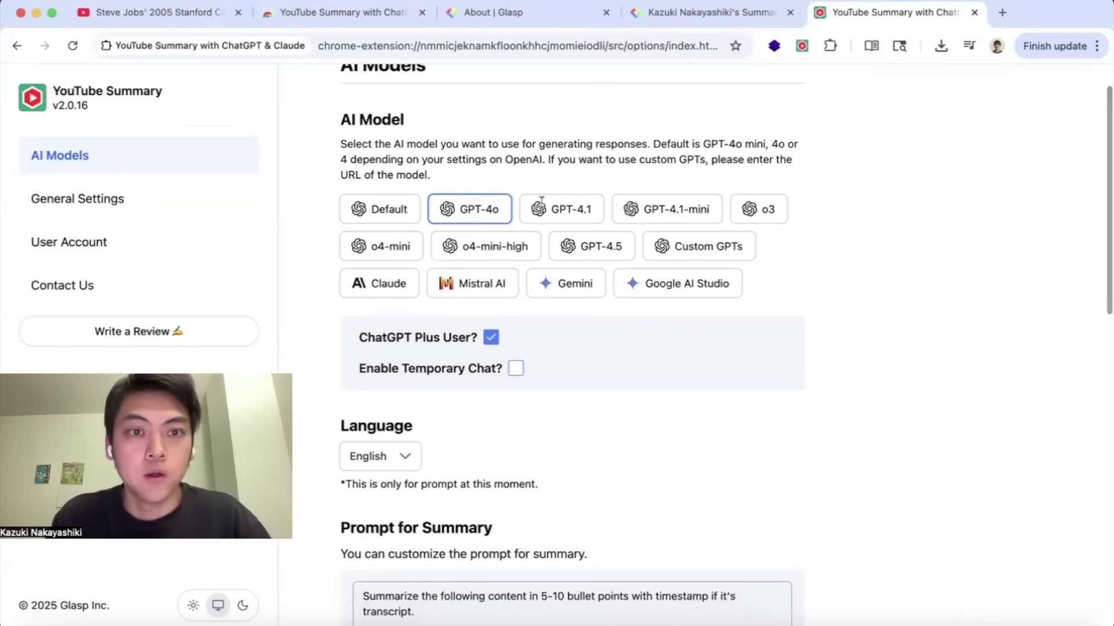
left_click(403, 287)
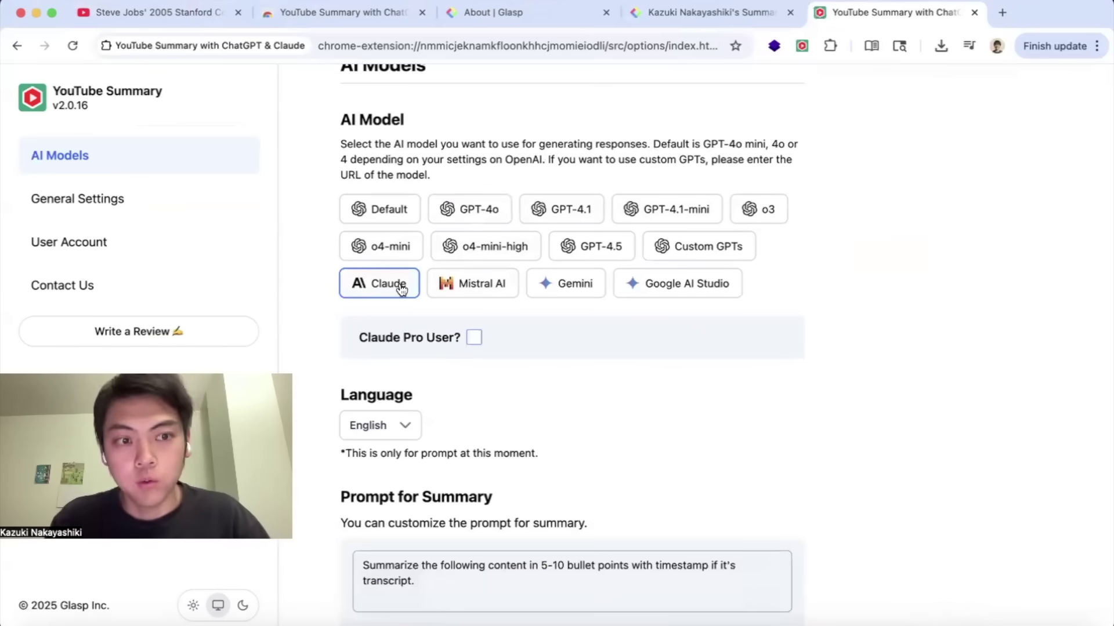
left_click(682, 289)
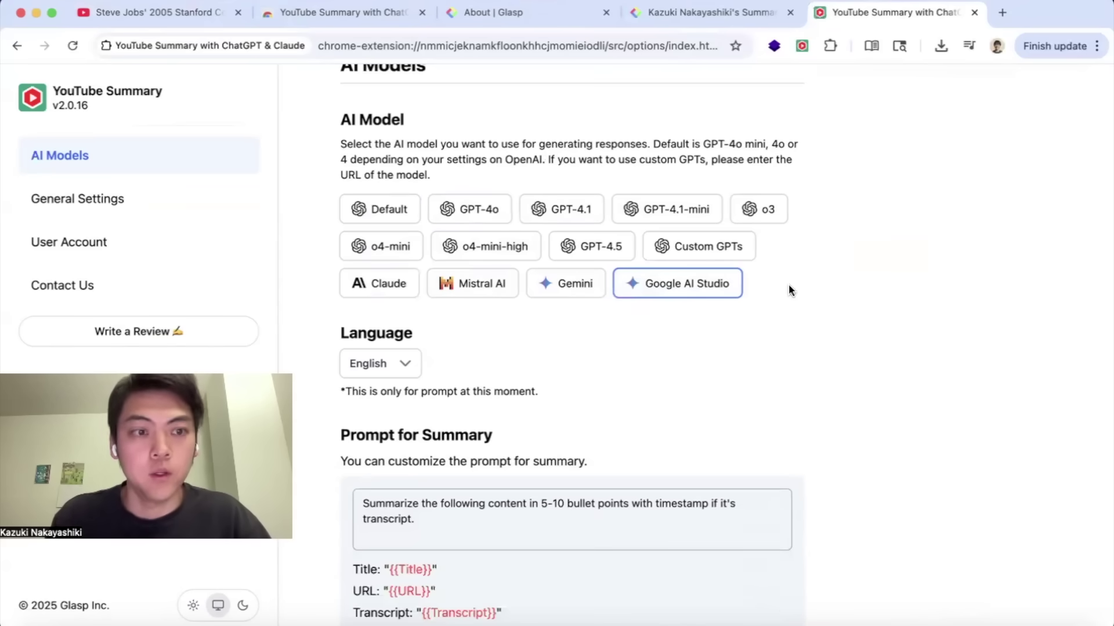
left_click(478, 211)
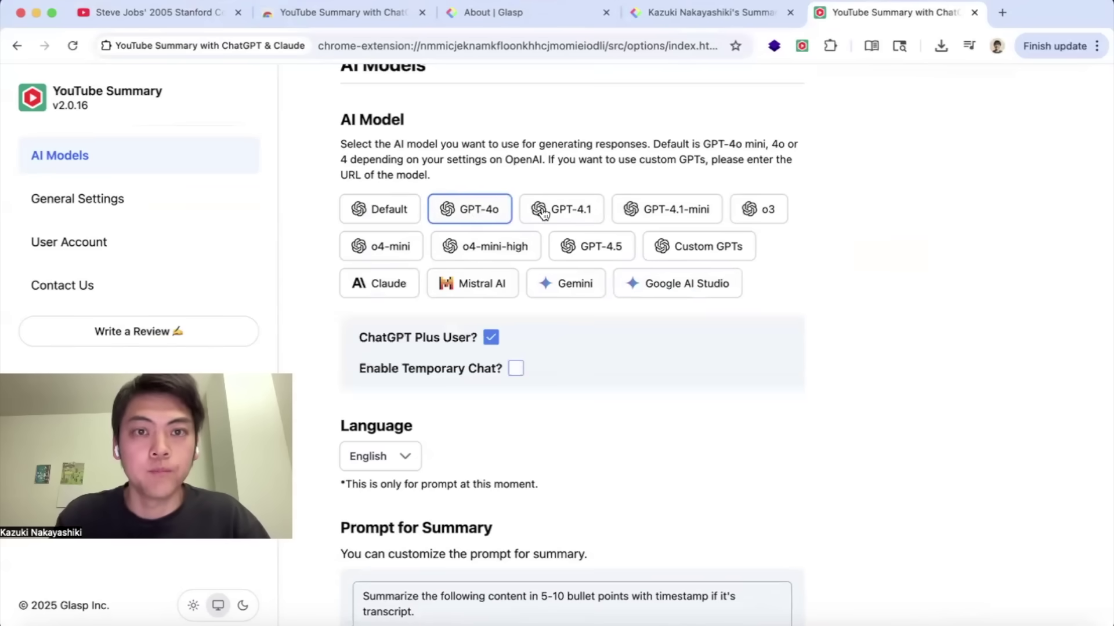
scroll(545, 214, "down", 1)
scroll(545, 214, "up", 1)
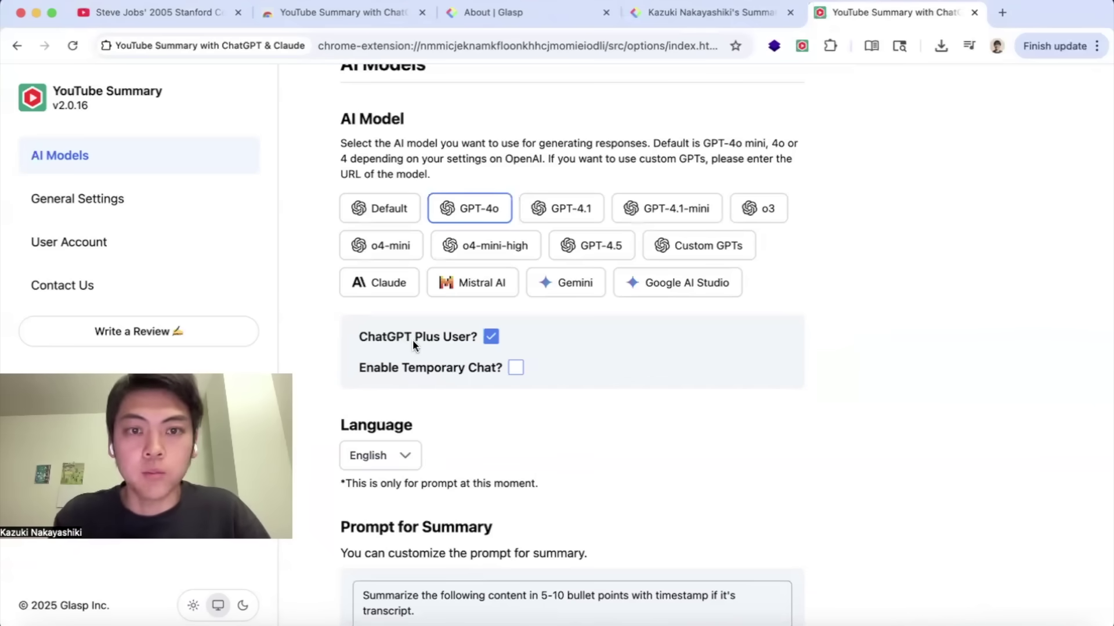
Toggle the ChatGPT Plus User option, leaving it unchecked.
left_click(491, 337)
left_click(491, 337)
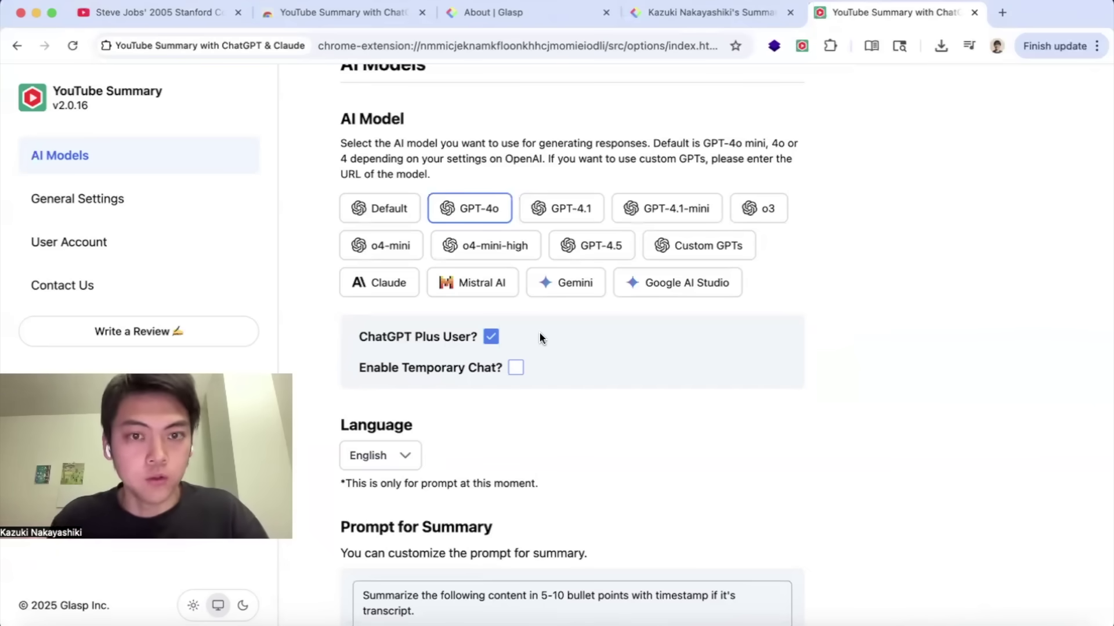
left_click(491, 338)
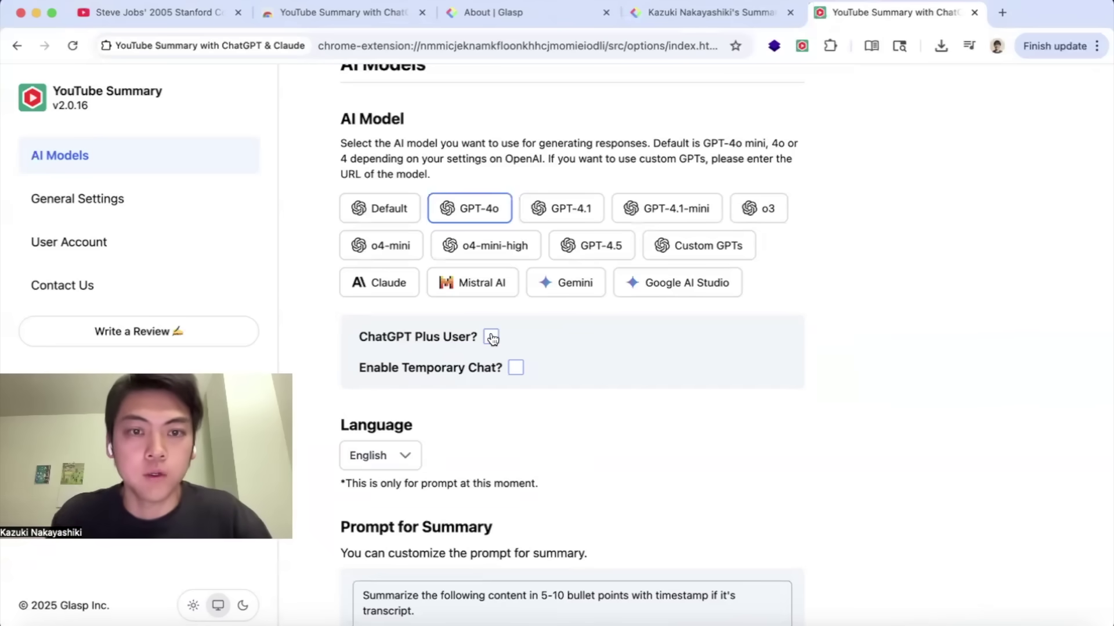
Re-check ChatGPT Plus User and keep English as the prompt language.
left_click(490, 337)
scroll(572, 351, "down", 3)
scroll(613, 344, "down", 2)
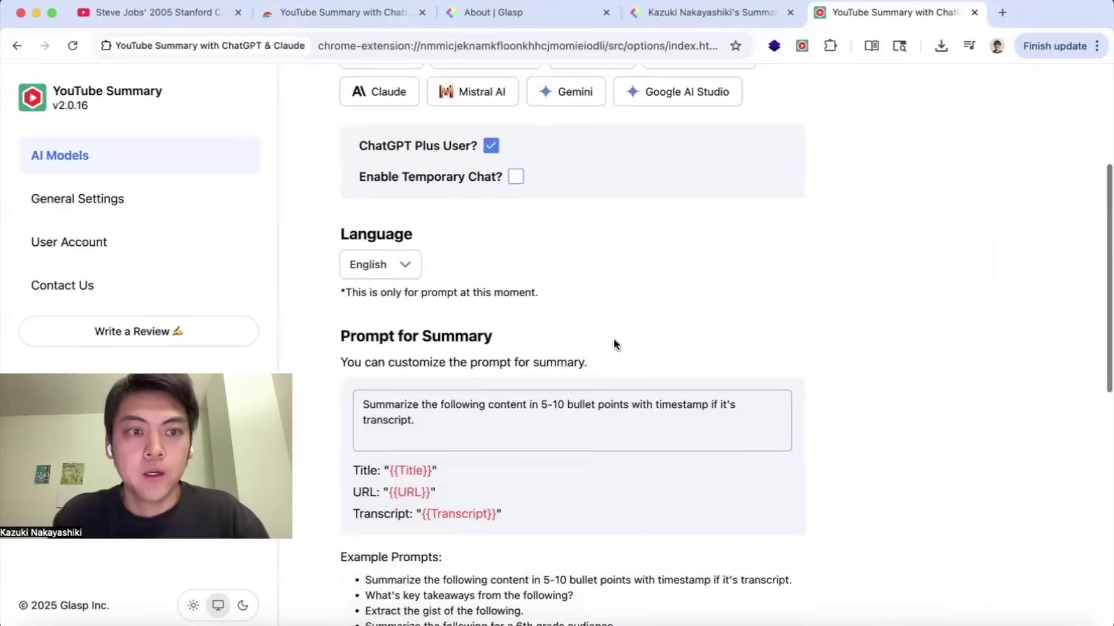
left_click(400, 237)
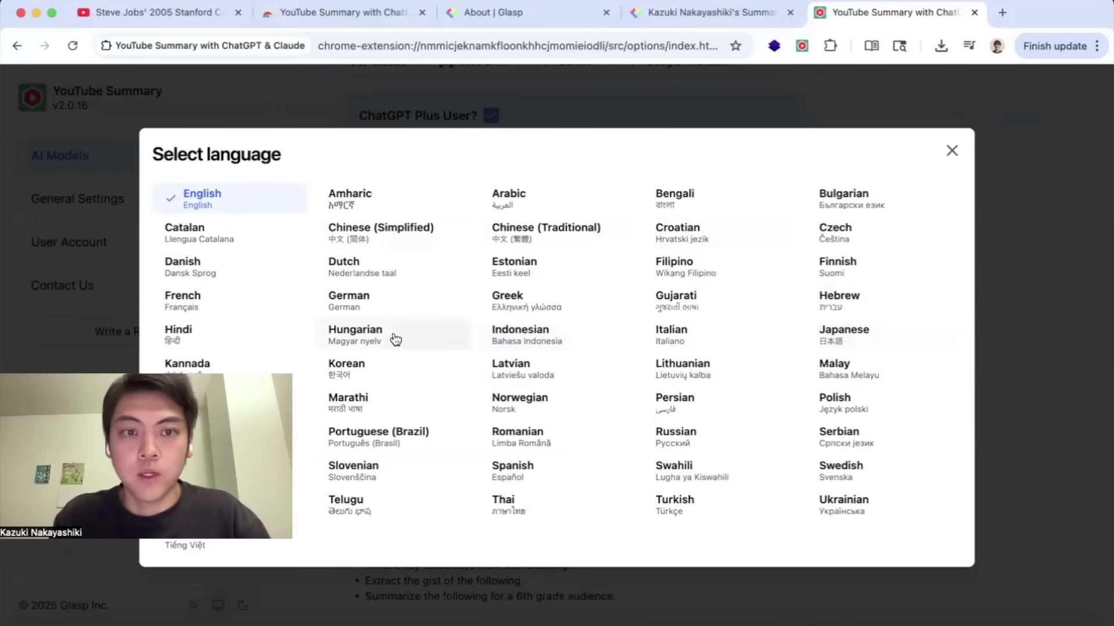
left_click(951, 152)
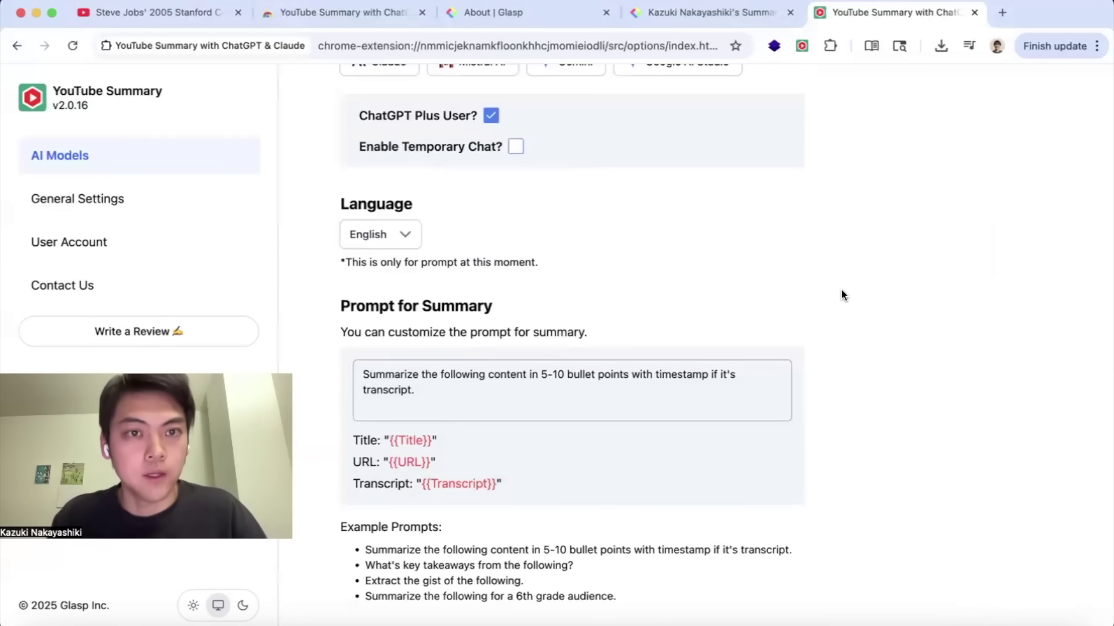
Review the default 5-10 bullet-point summary prompt and the 6th grade audience example prompt.
scroll(687, 276, "down", 3)
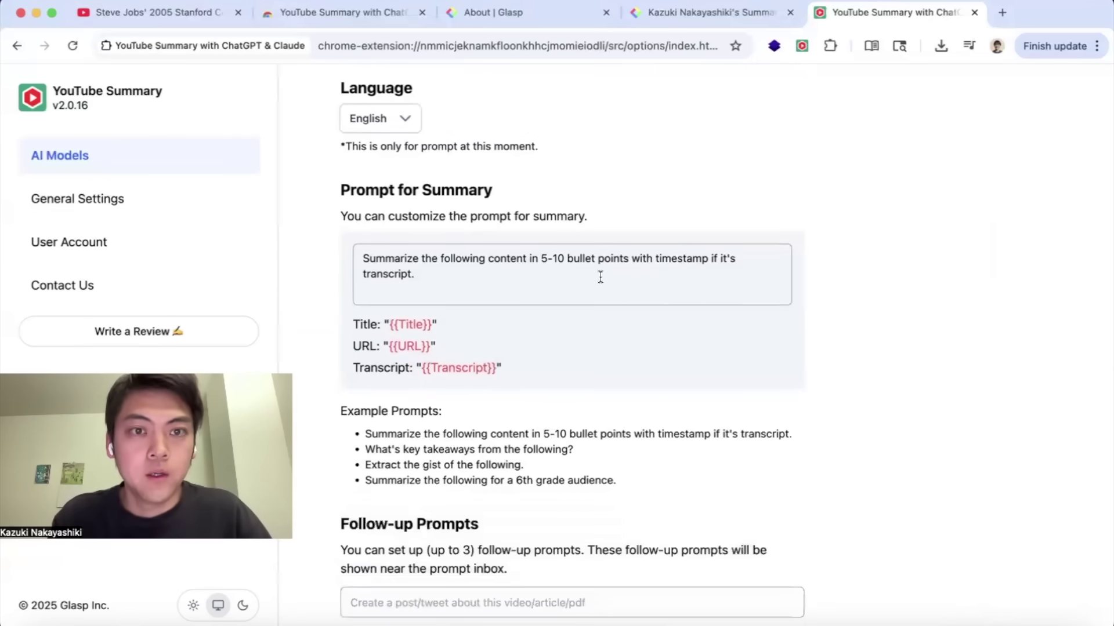
left_click_drag(601, 278, 363, 246)
left_click(569, 278)
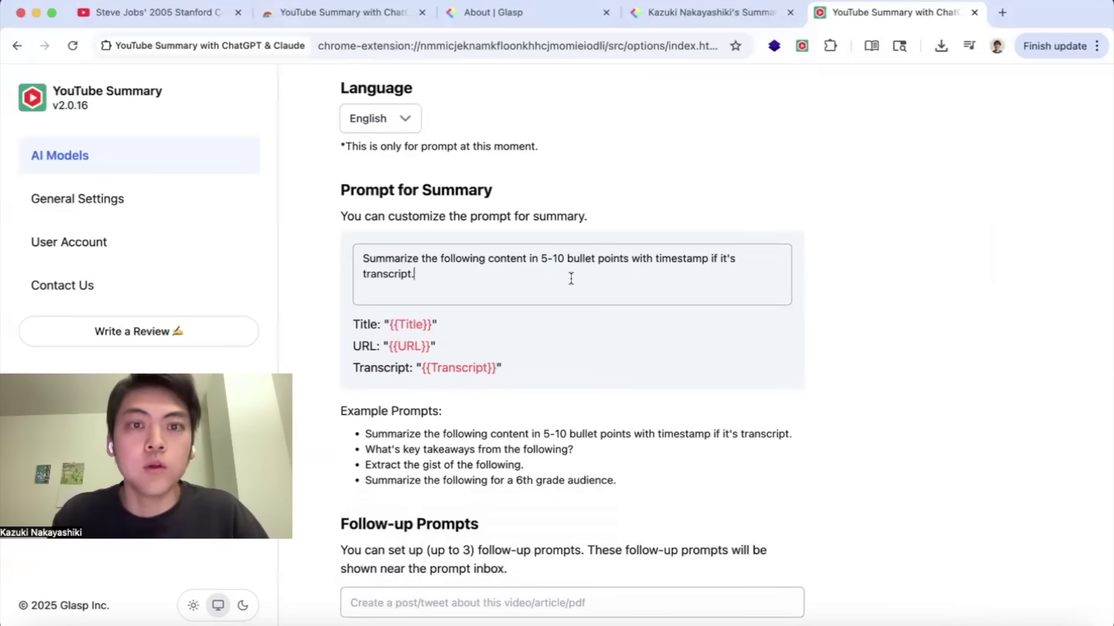
left_click_drag(487, 276, 343, 256)
left_click(456, 279)
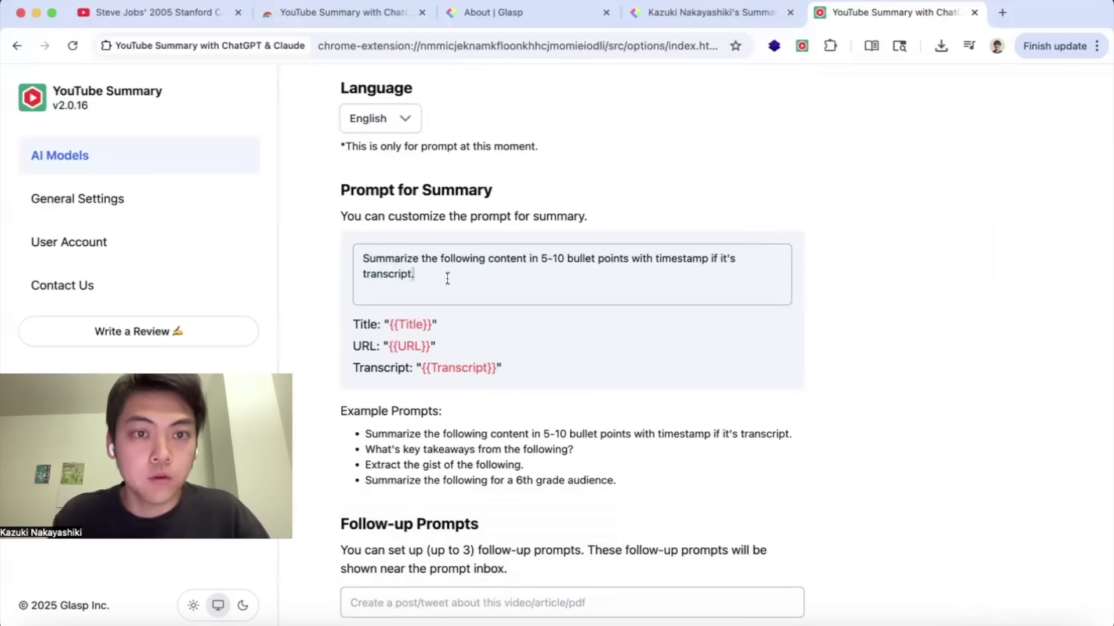
left_click_drag(447, 276, 359, 257)
left_click(455, 272)
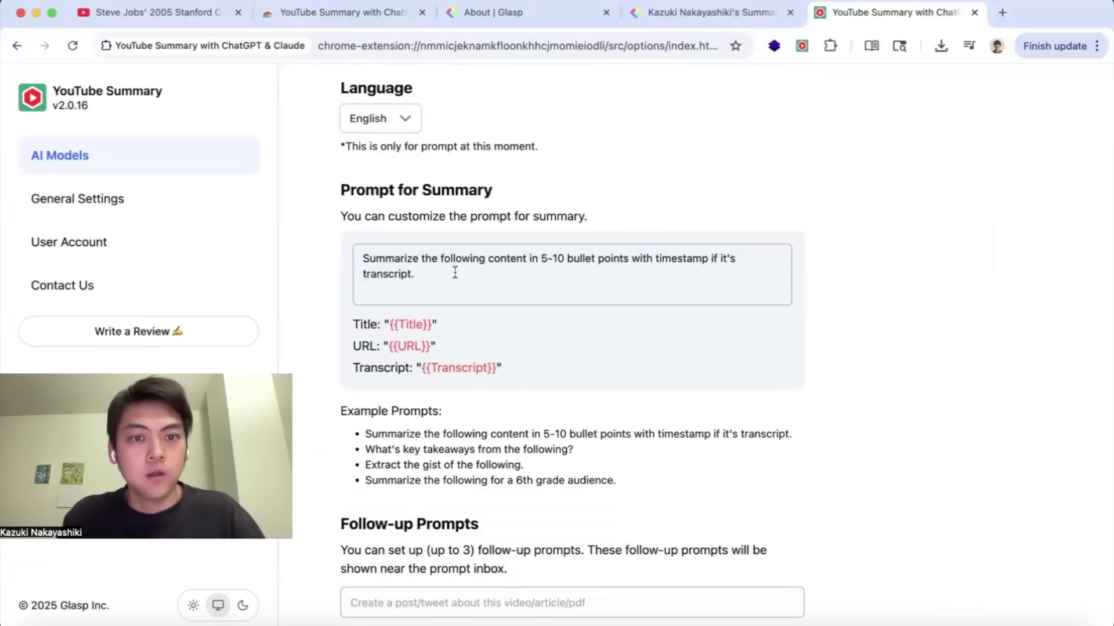
left_click_drag(367, 480, 616, 481)
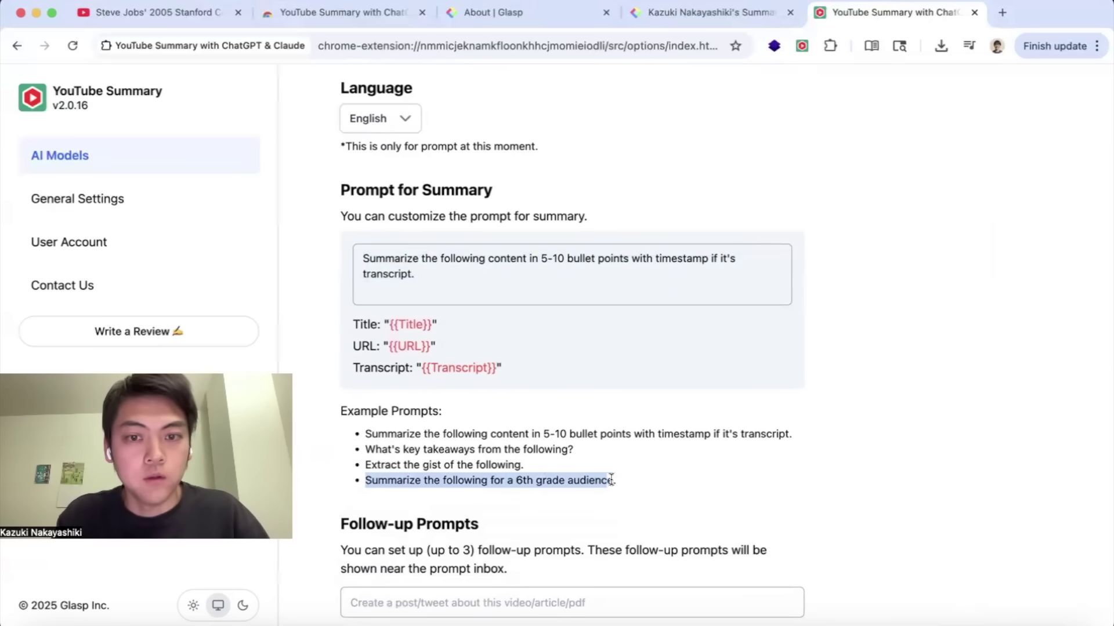
left_click(625, 482)
left_click(560, 279)
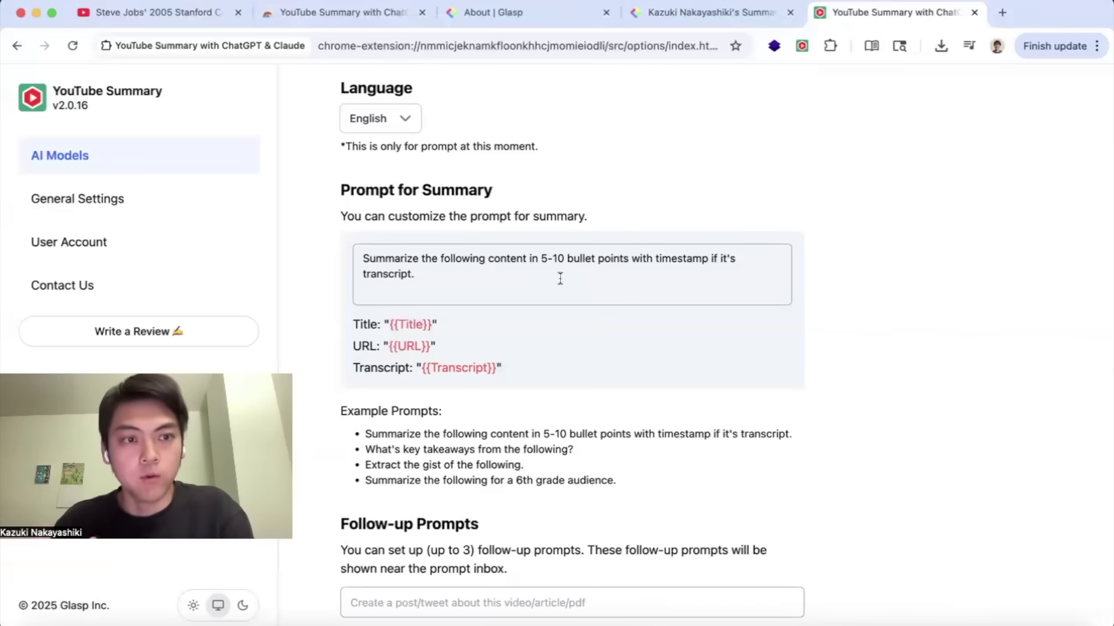
scroll(835, 331, "down", 8)
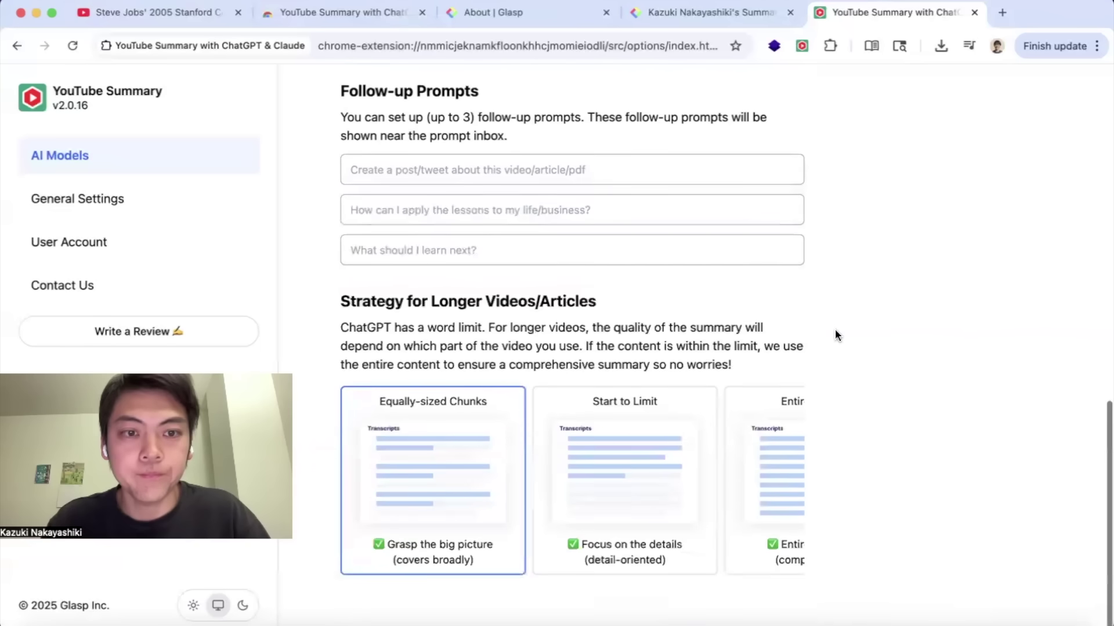
Show General Settings and look over the Keyboard Shortcuts summarize combination.
left_click(91, 206)
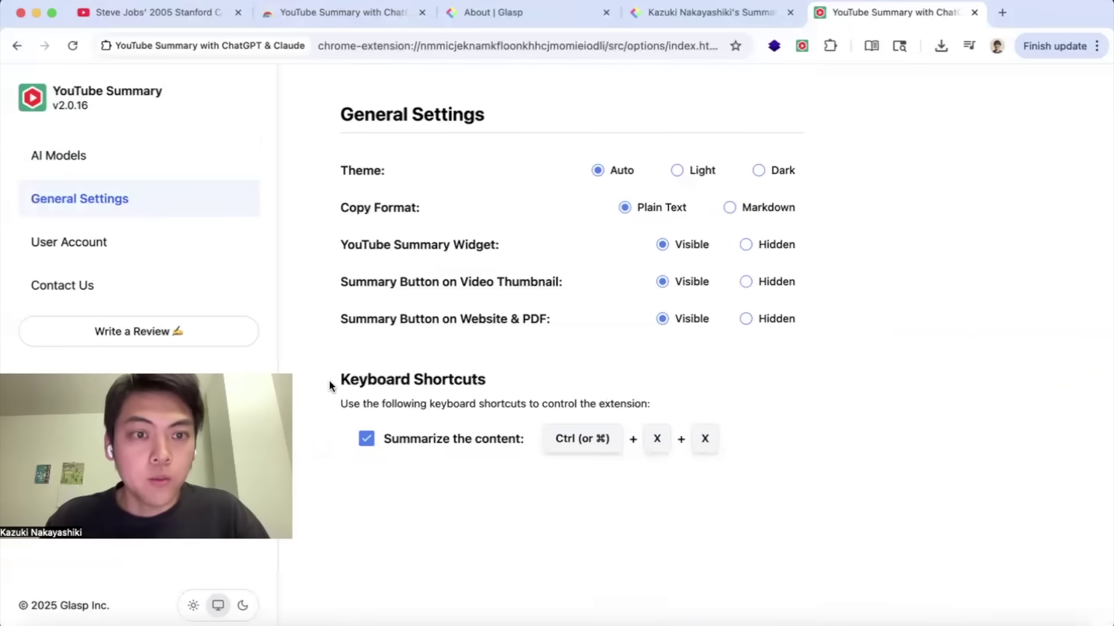
left_click_drag(341, 377, 647, 378)
left_click(645, 377)
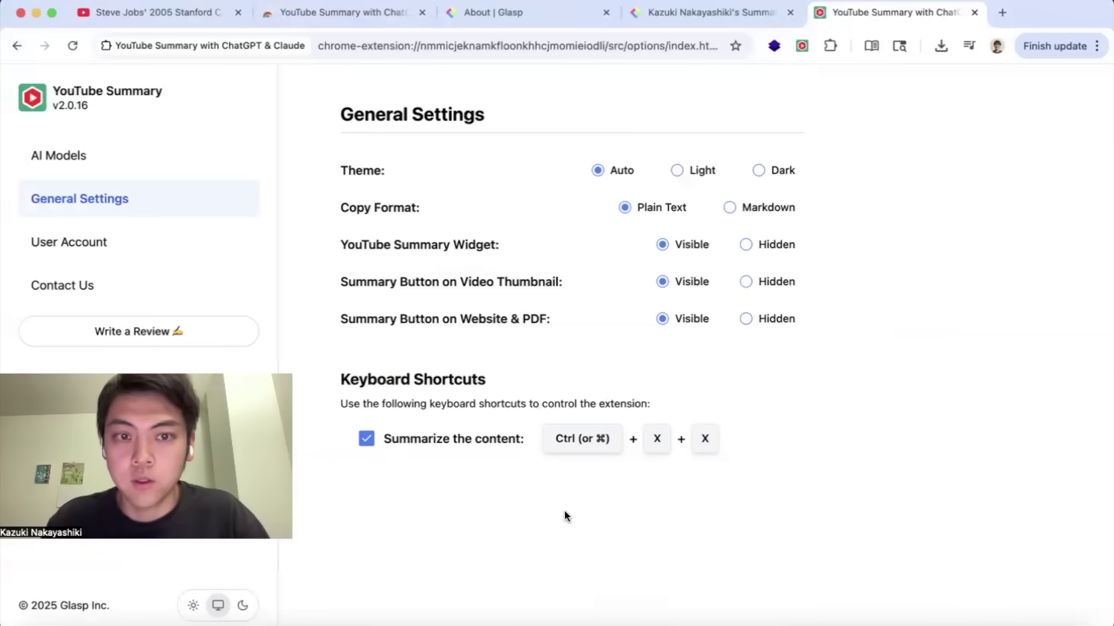
left_click_drag(557, 439, 729, 443)
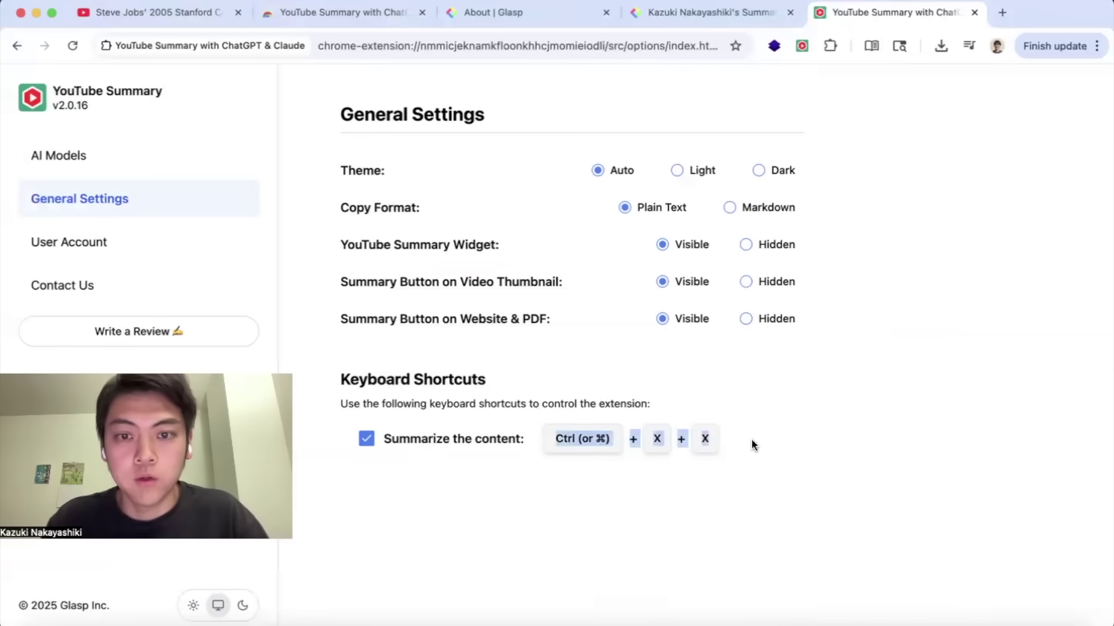
left_click(750, 439)
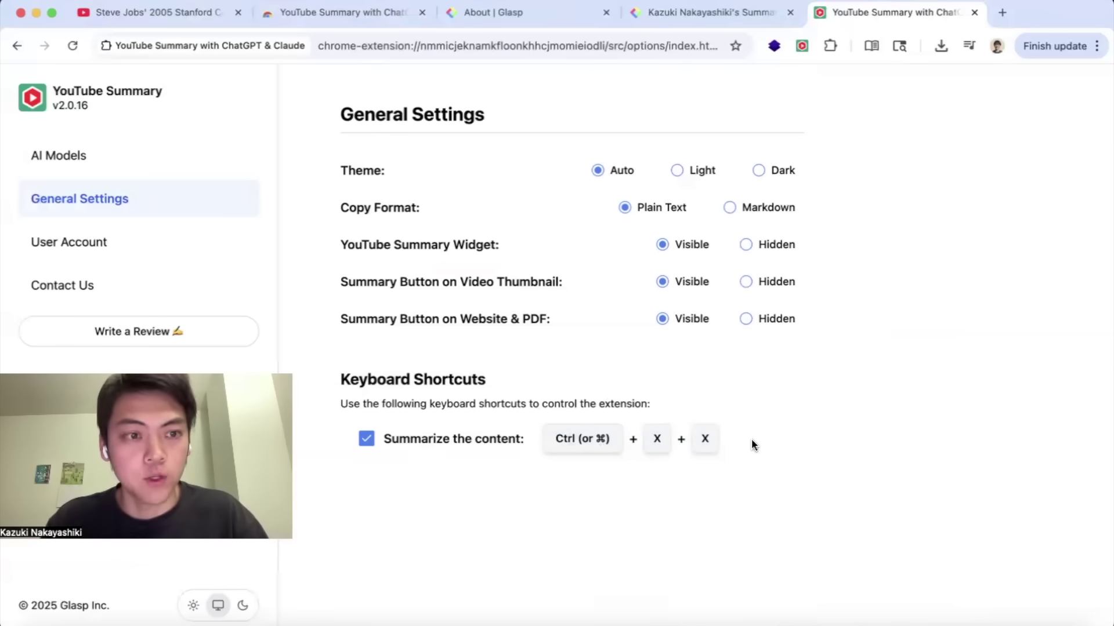
Close the ChatGPT tab holding the Steve Jobs summary with Cmd+W and return to settings.
left_click(168, 12)
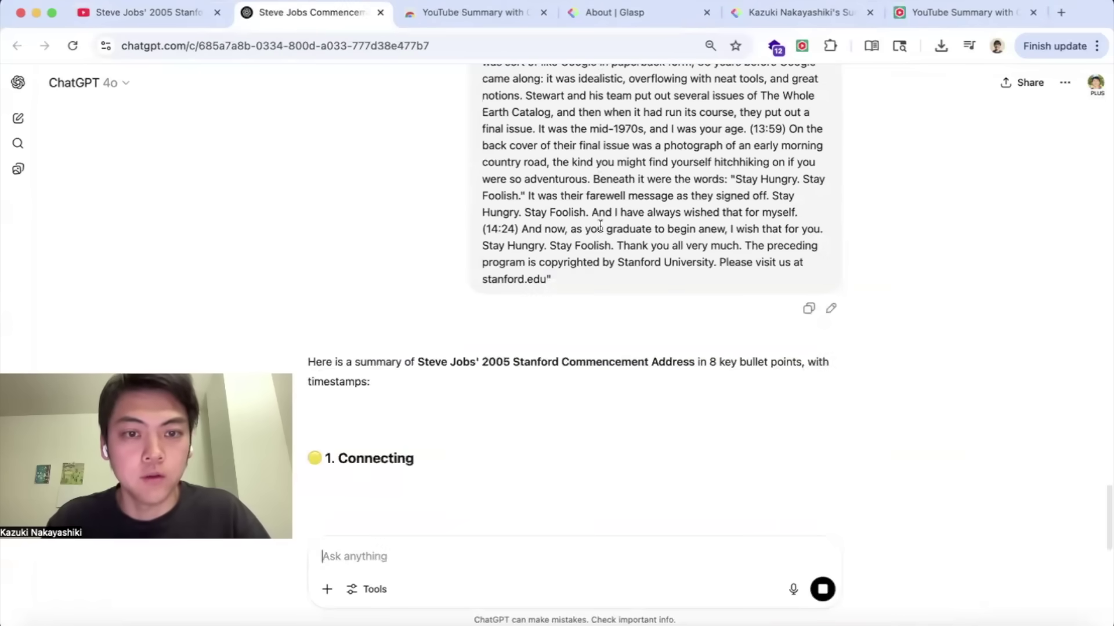
key("super+w")
left_click(847, 12)
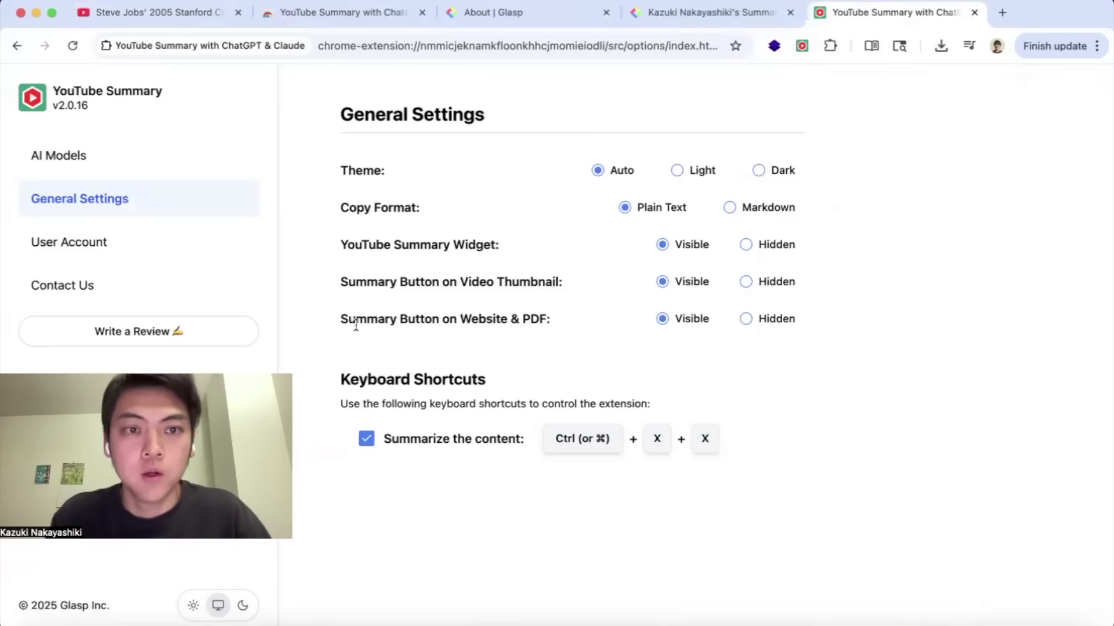
Look over the 'Summary Button on Website & PDF' setting, then switch to Glasp's About page.
left_click_drag(340, 320, 590, 320)
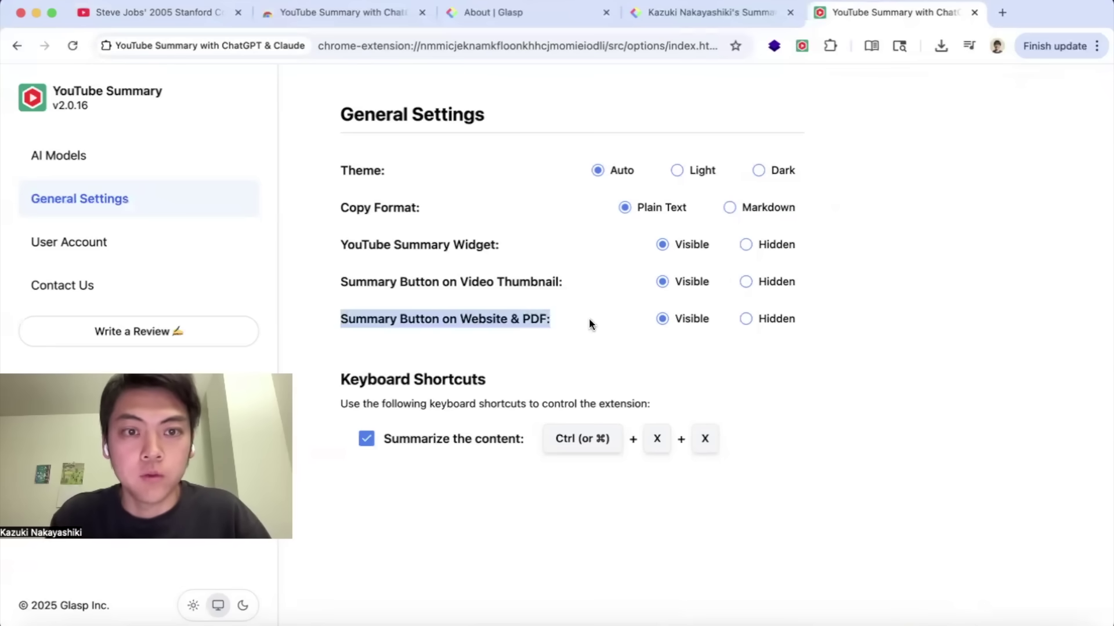
left_click(589, 320)
left_click_drag(458, 319, 556, 317)
left_click(555, 318)
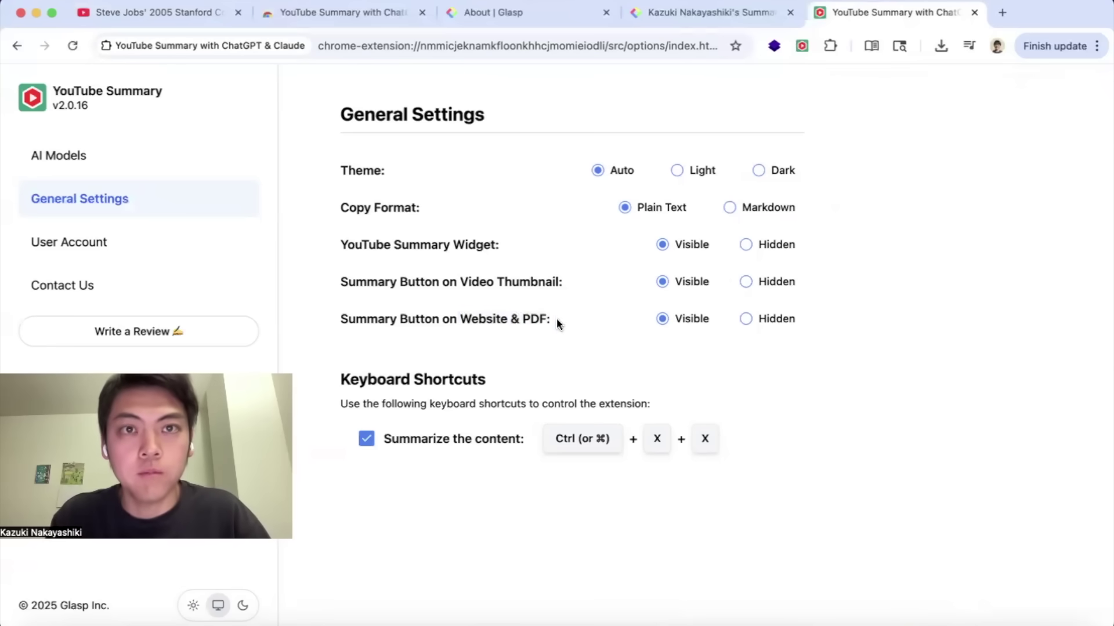
left_click(555, 24)
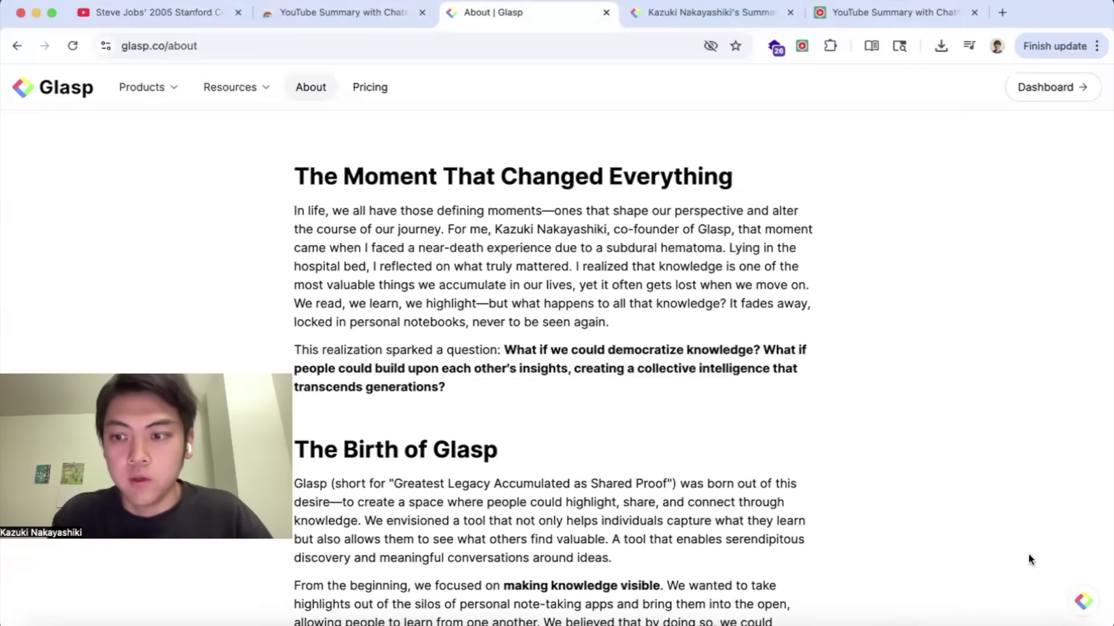
Summarize Glasp's About page in ChatGPT via the floating Glasp button, then close that chat tab.
left_click_drag(1090, 612, 1000, 439)
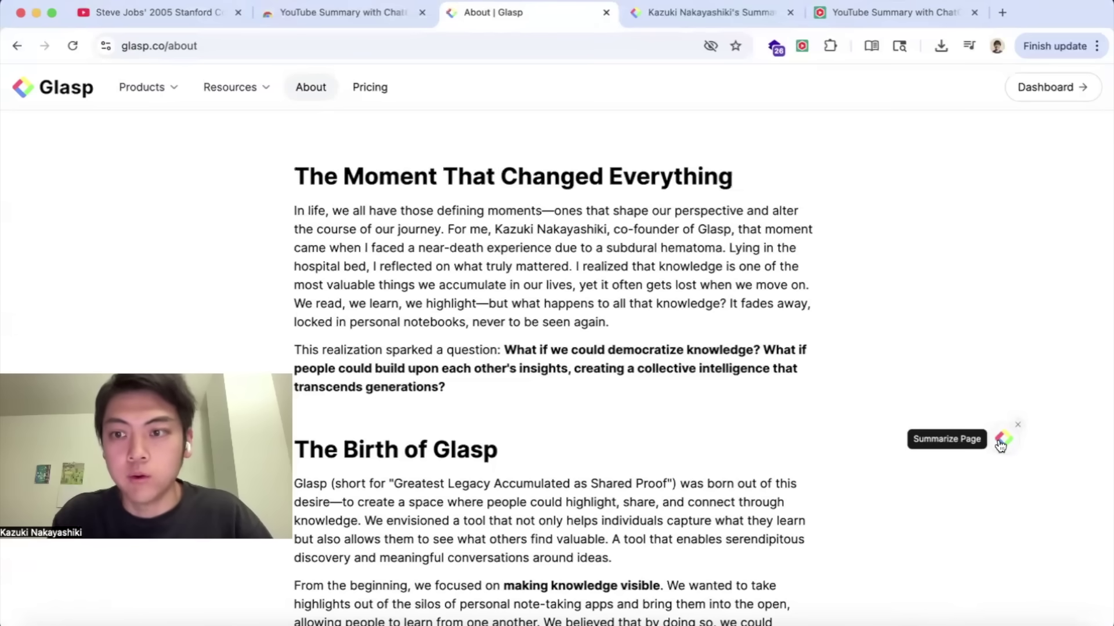
left_click(1001, 442)
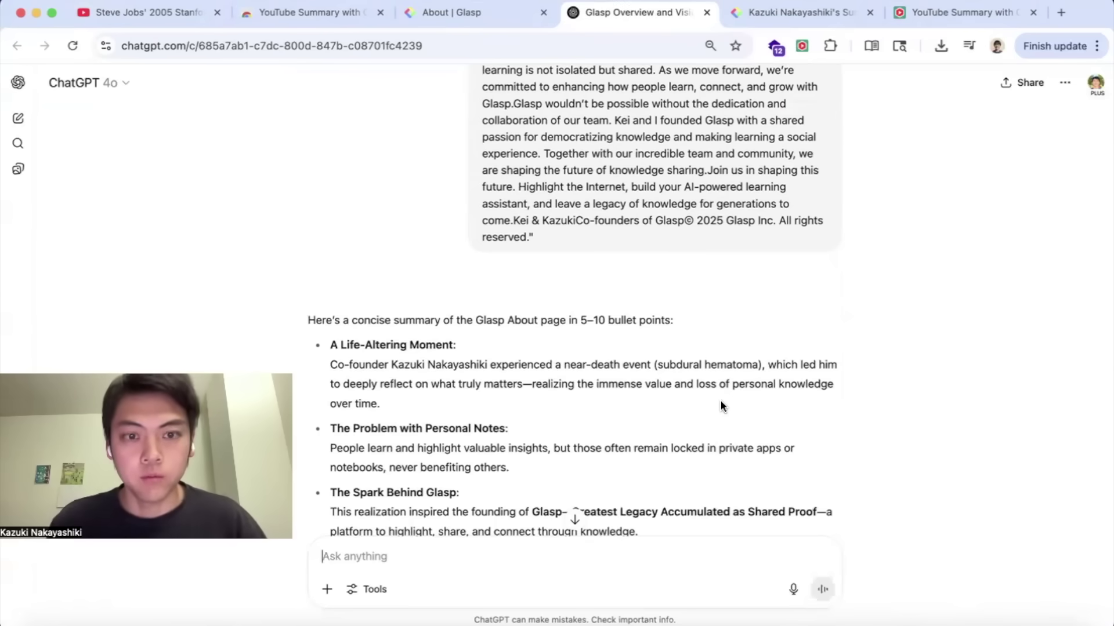
left_click(709, 13)
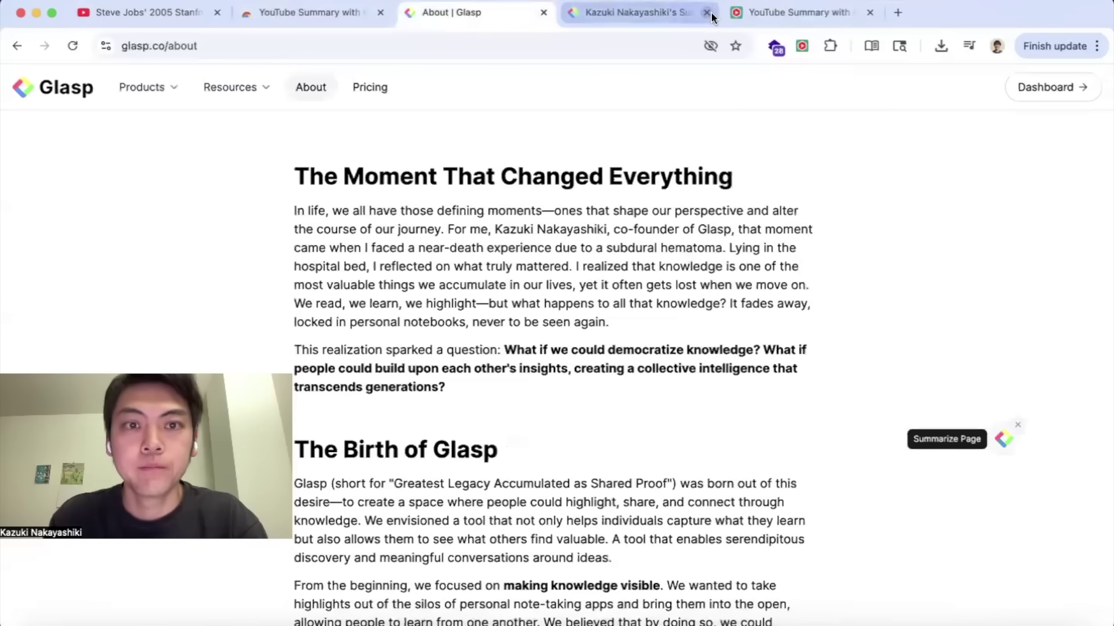
Check the Steve Jobs video's AI summary on YouTube, then return to Glasp's saved summaries.
left_click(659, 12)
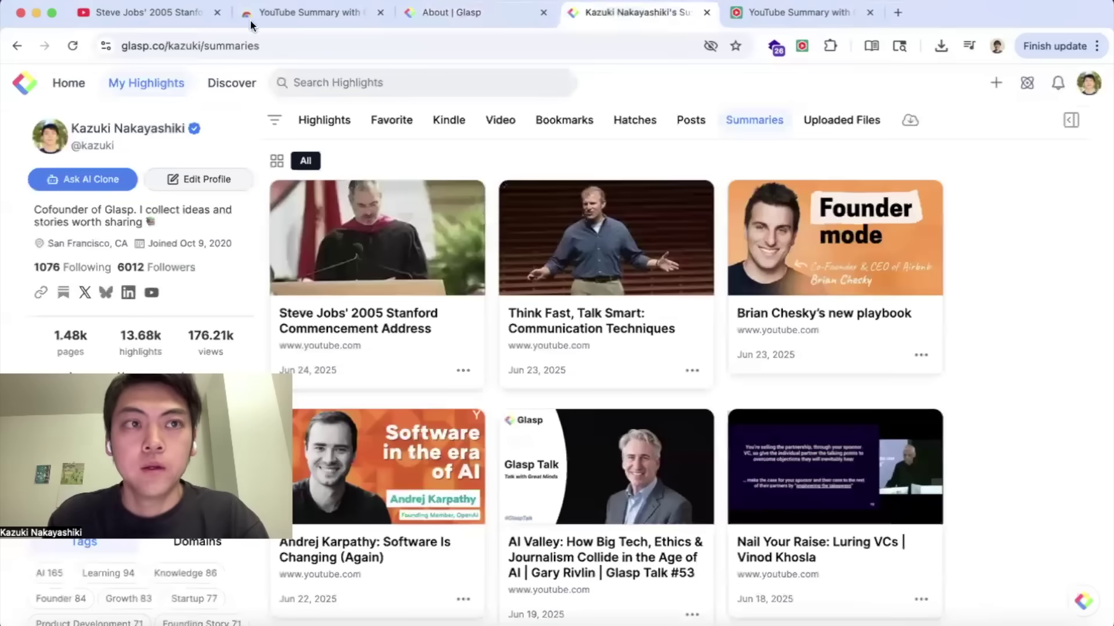
left_click(153, 13)
left_click(808, 144)
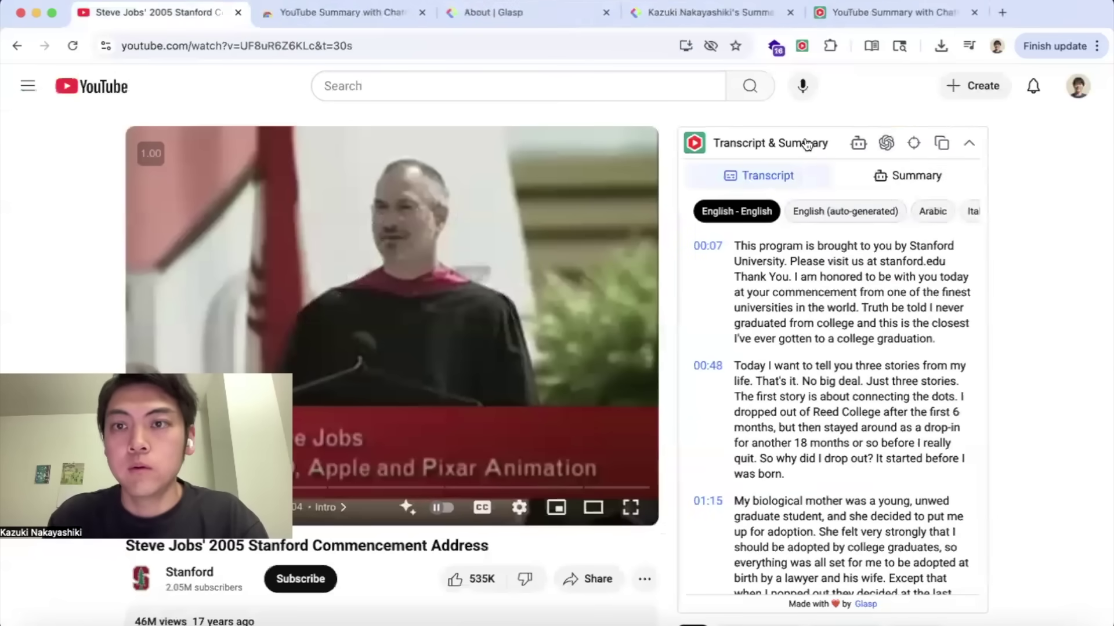
left_click(887, 187)
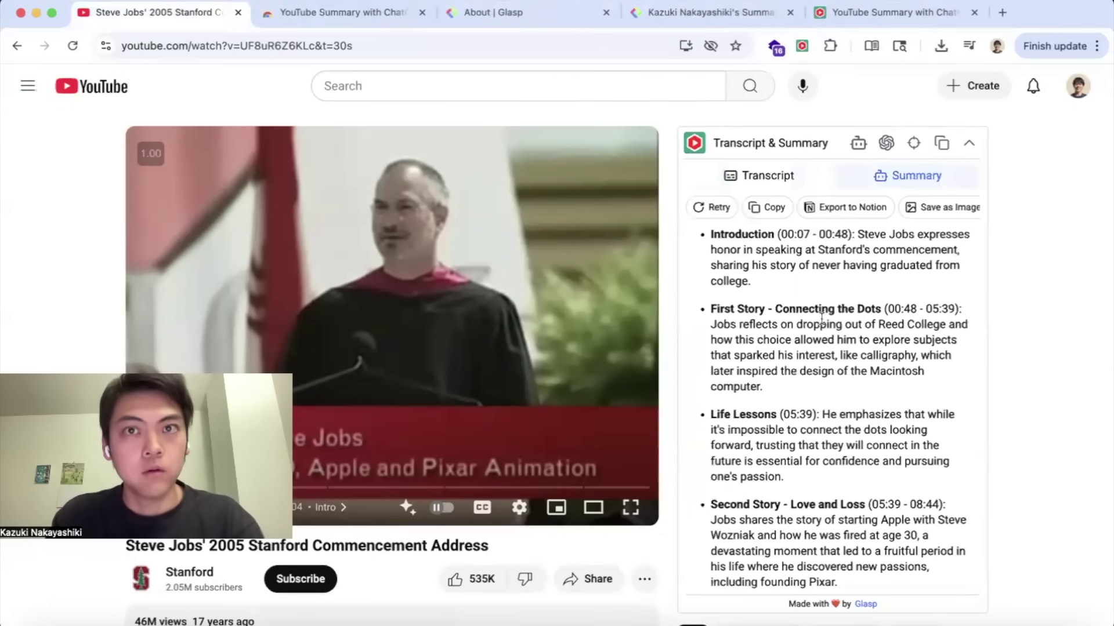
left_click(702, 21)
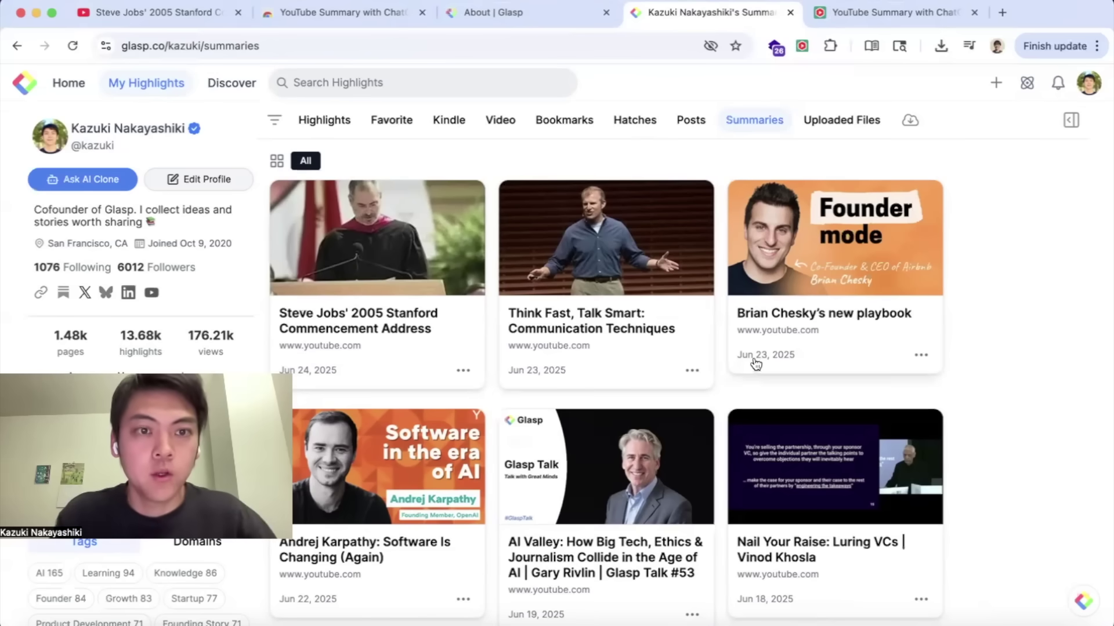
Preview saved summaries: Steve Jobs, Think Fast Talk Smart, Brian Chesky, Andrej Karpathy, AI Valley.
left_click(394, 330)
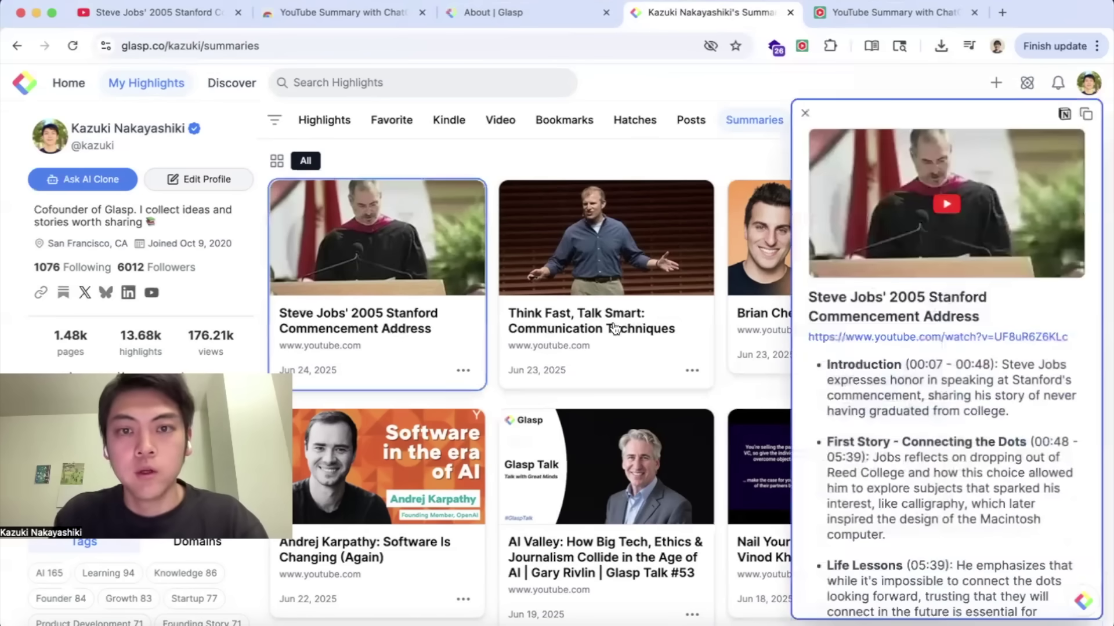
left_click(614, 328)
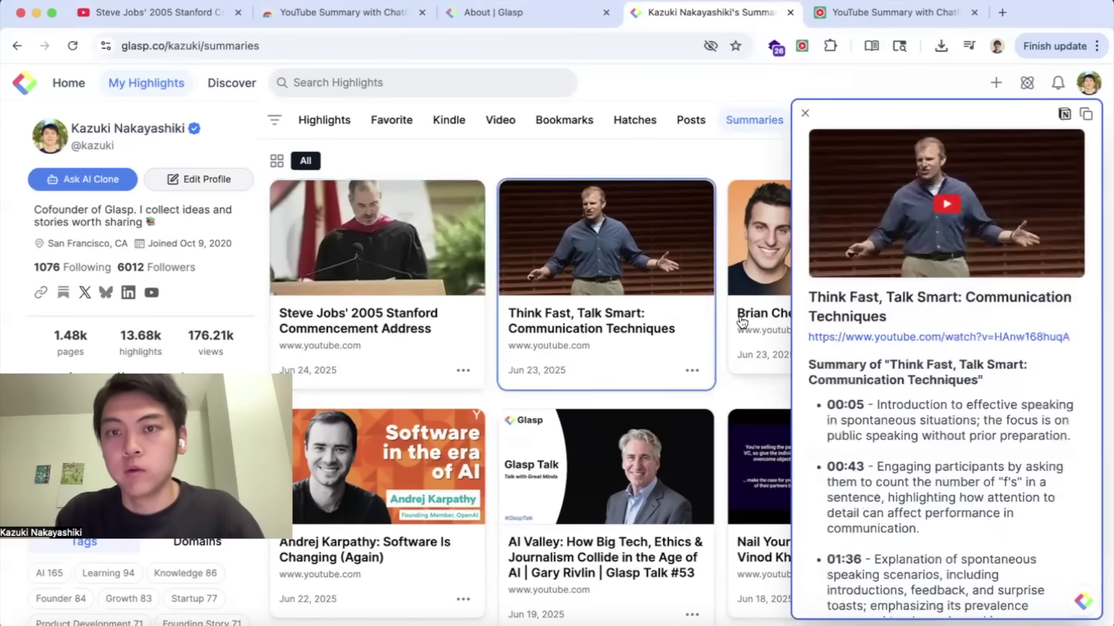
left_click(746, 319)
left_click(439, 476)
left_click(577, 479)
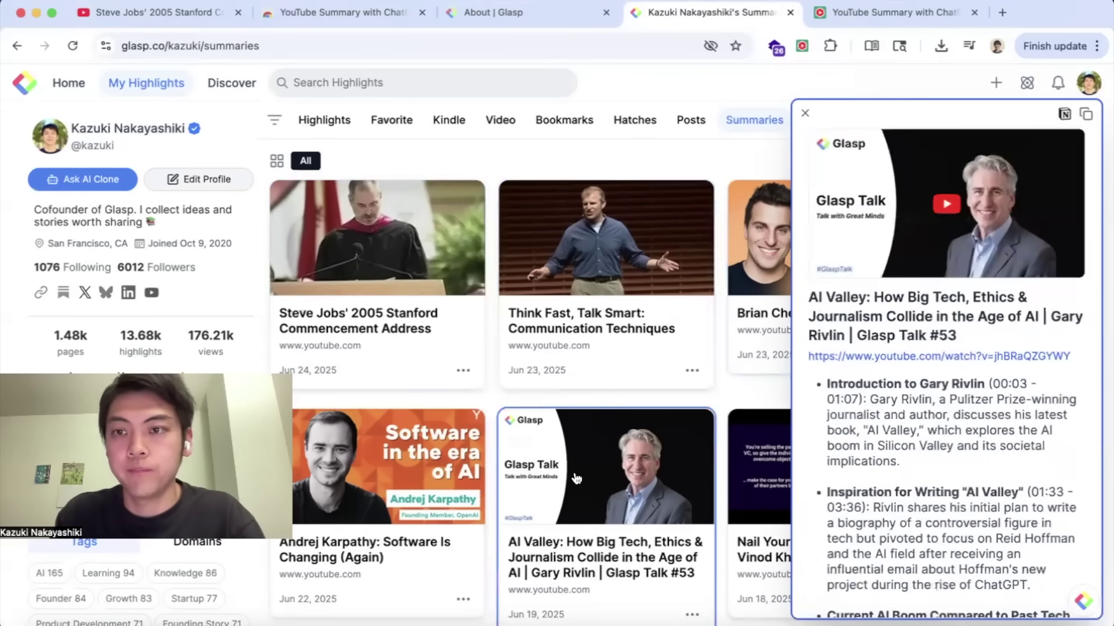
left_click(429, 314)
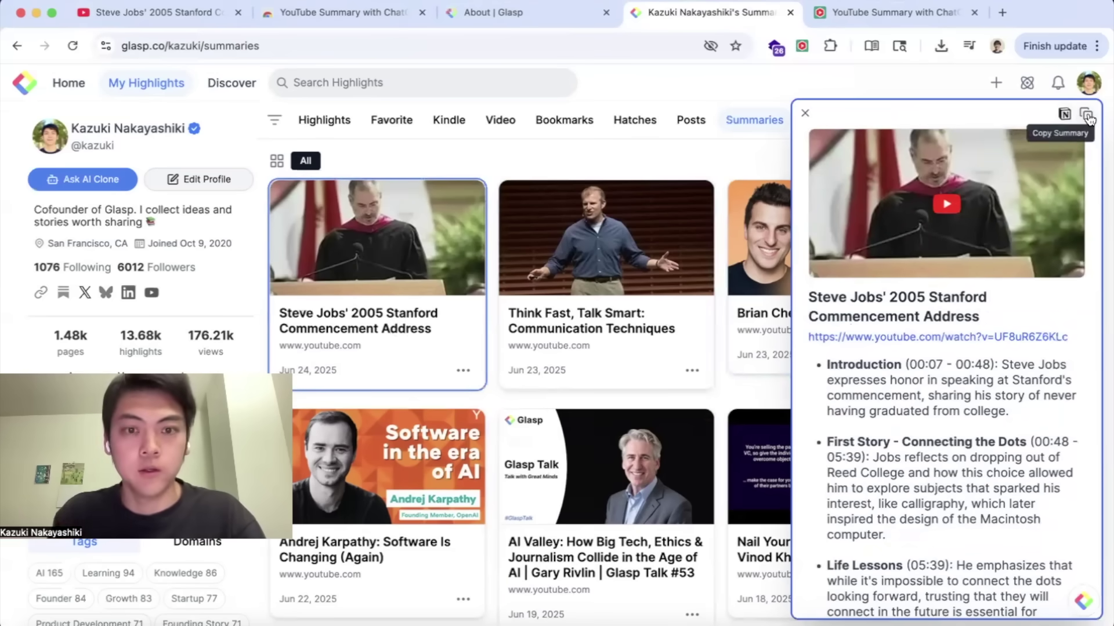
left_click(805, 113)
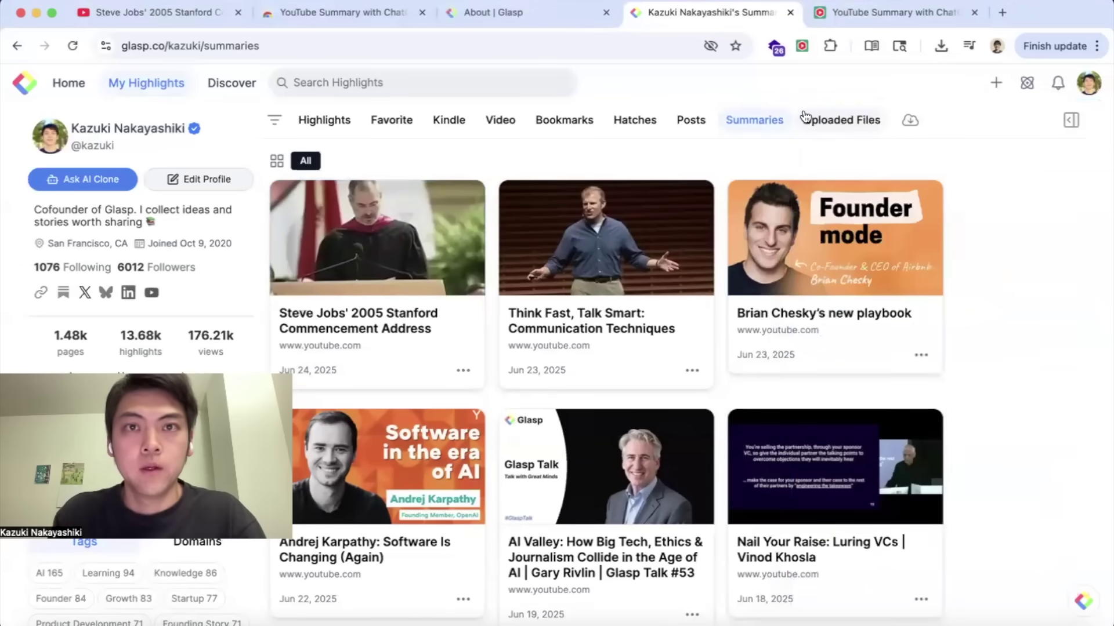
left_click(893, 13)
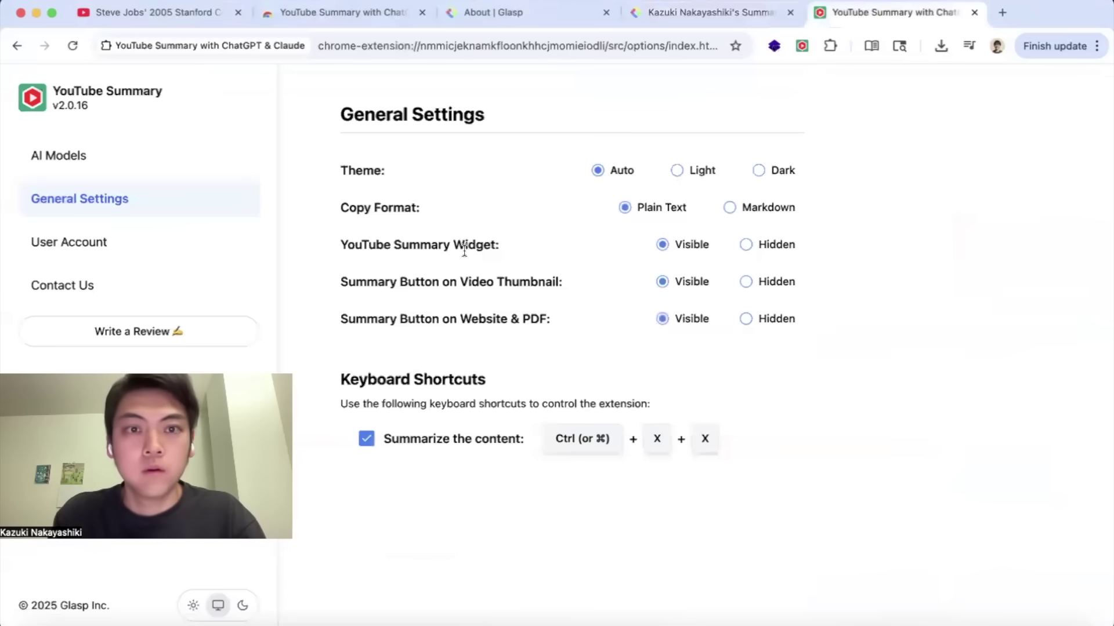
Check the Contact Us support details, then show the Steve Jobs video's timestamped transcript.
left_click(167, 285)
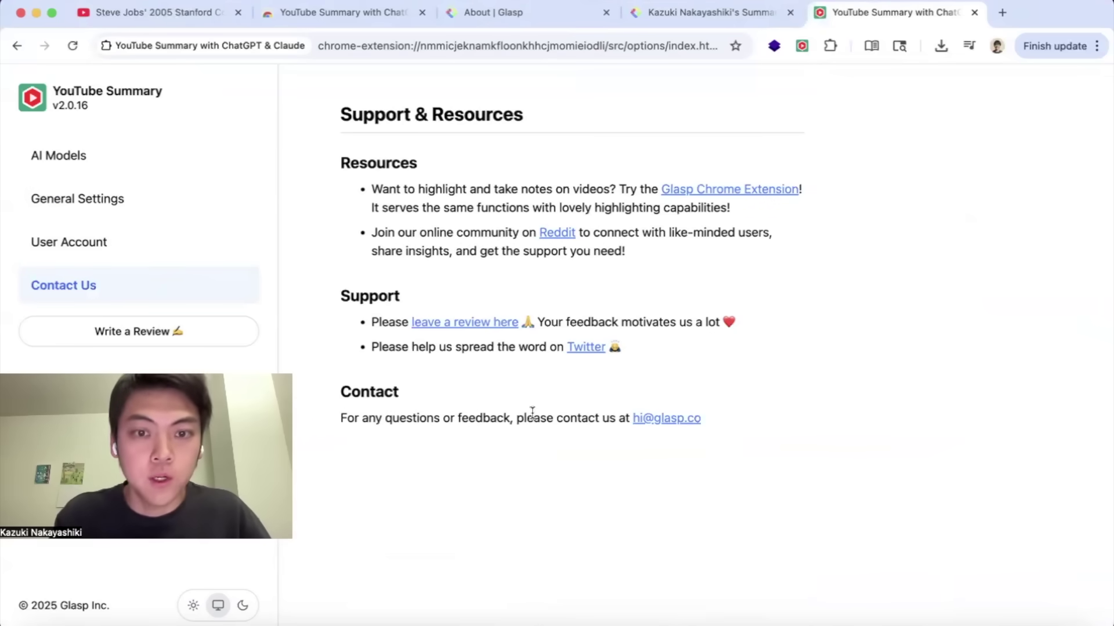
left_click_drag(515, 420, 738, 423)
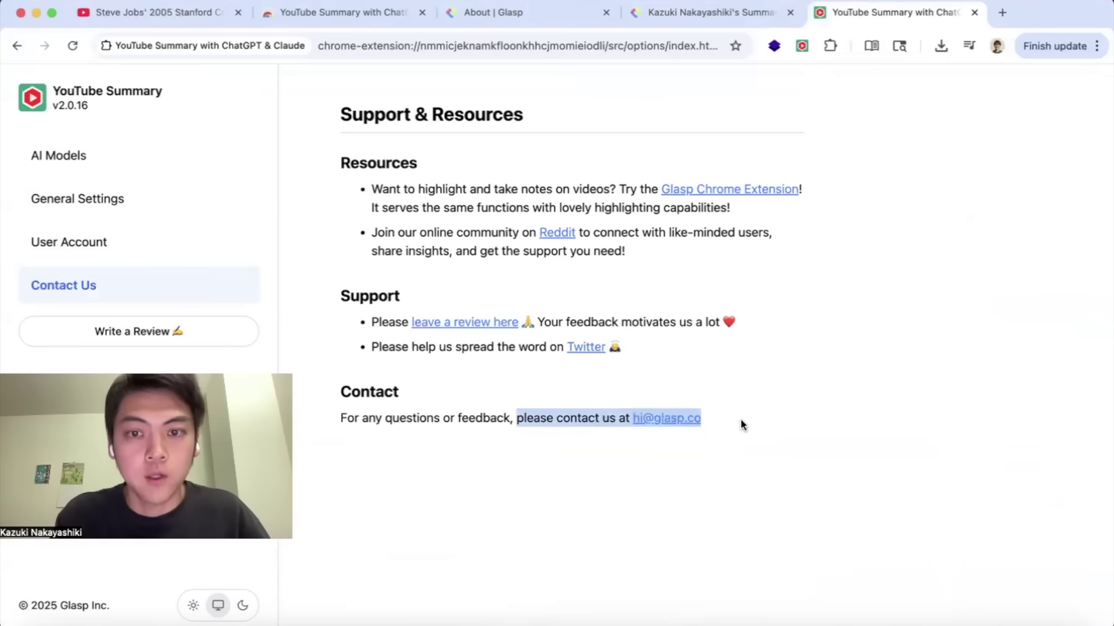
left_click(740, 424)
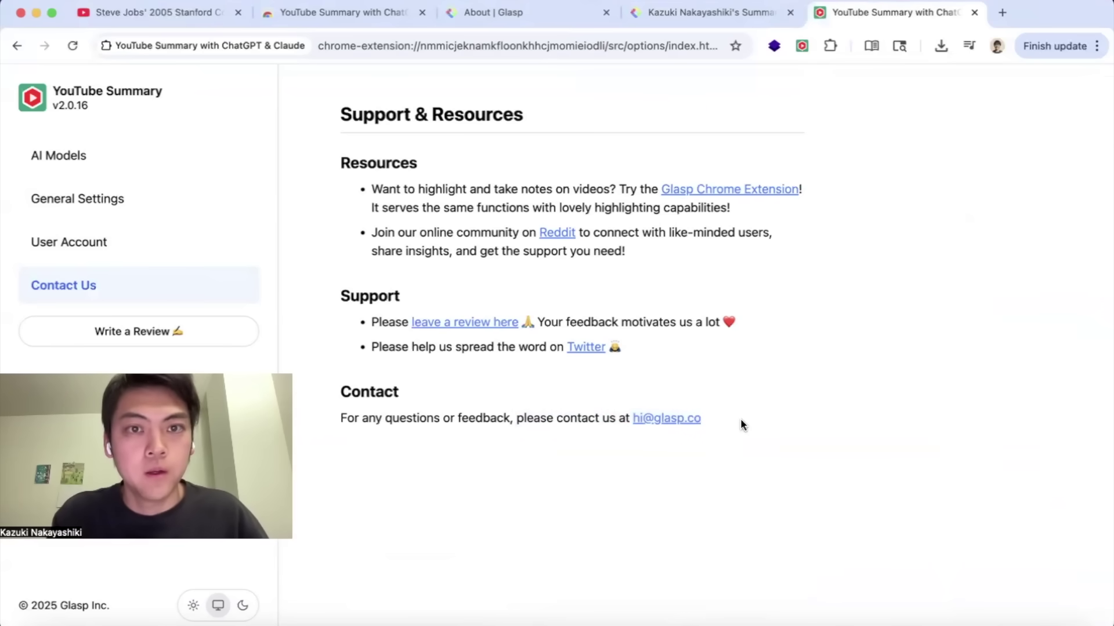
left_click(197, 17)
left_click(734, 177)
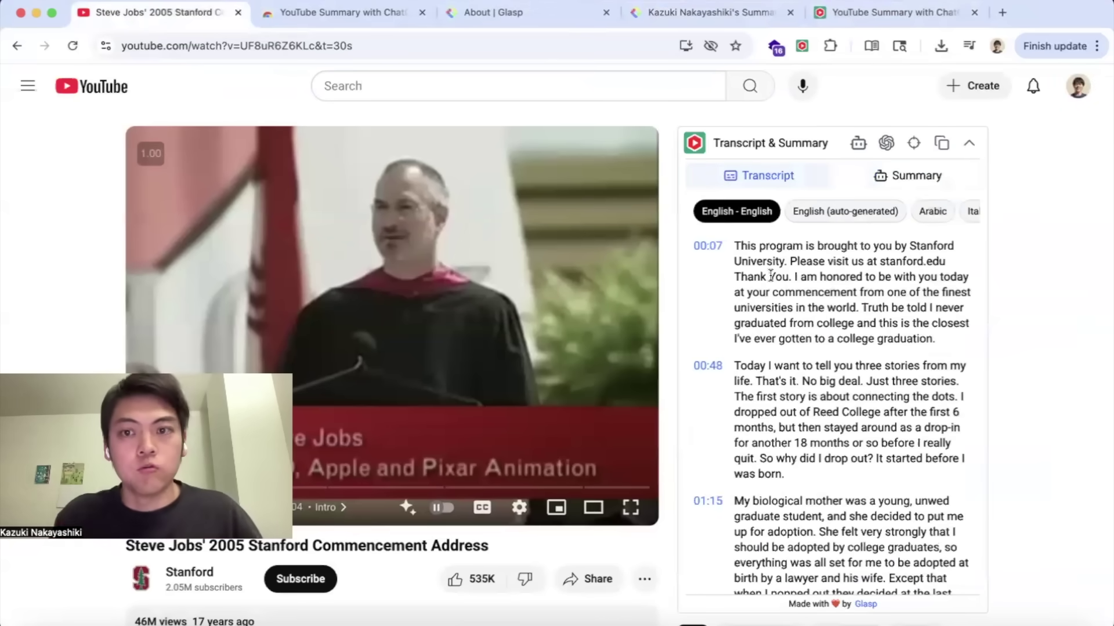
scroll(771, 346, "down", 3)
scroll(771, 345, "down", 4)
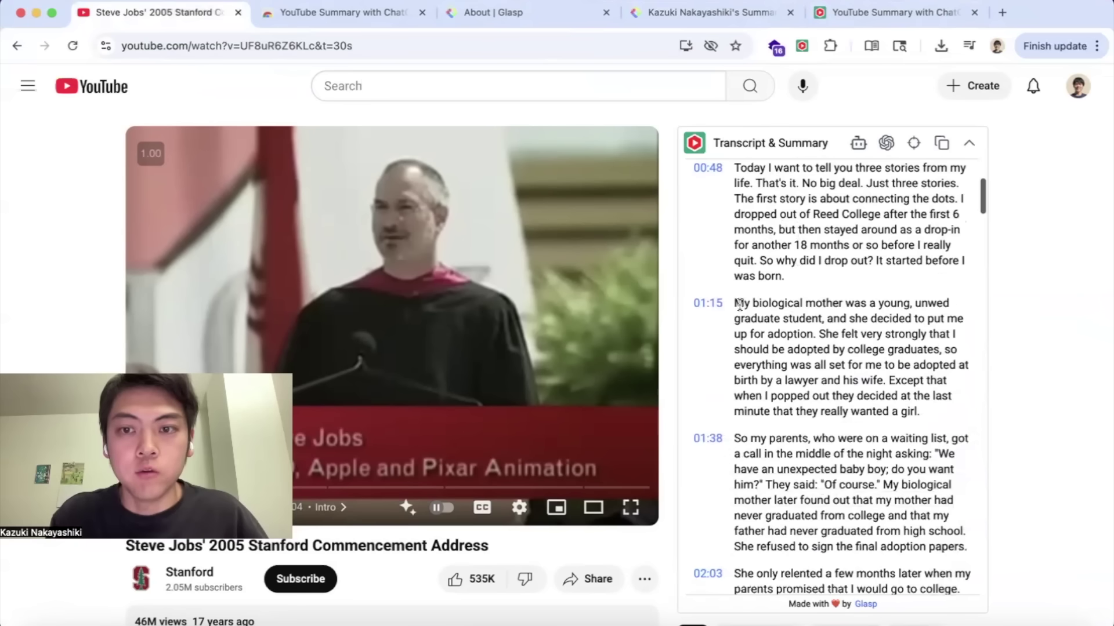
left_click_drag(734, 303, 926, 411)
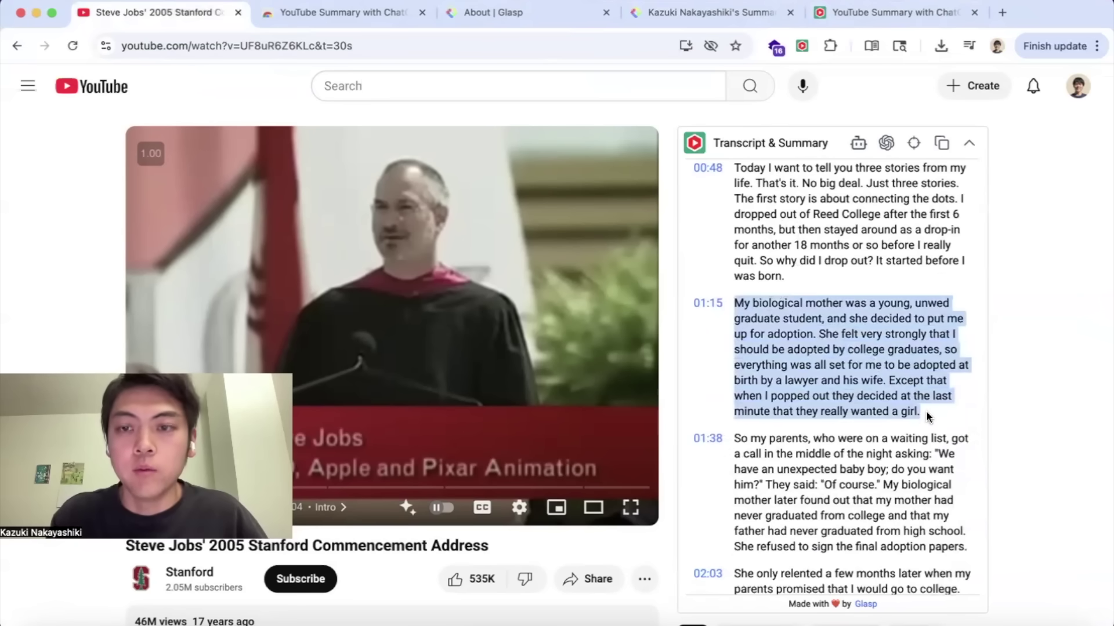
left_click(926, 411)
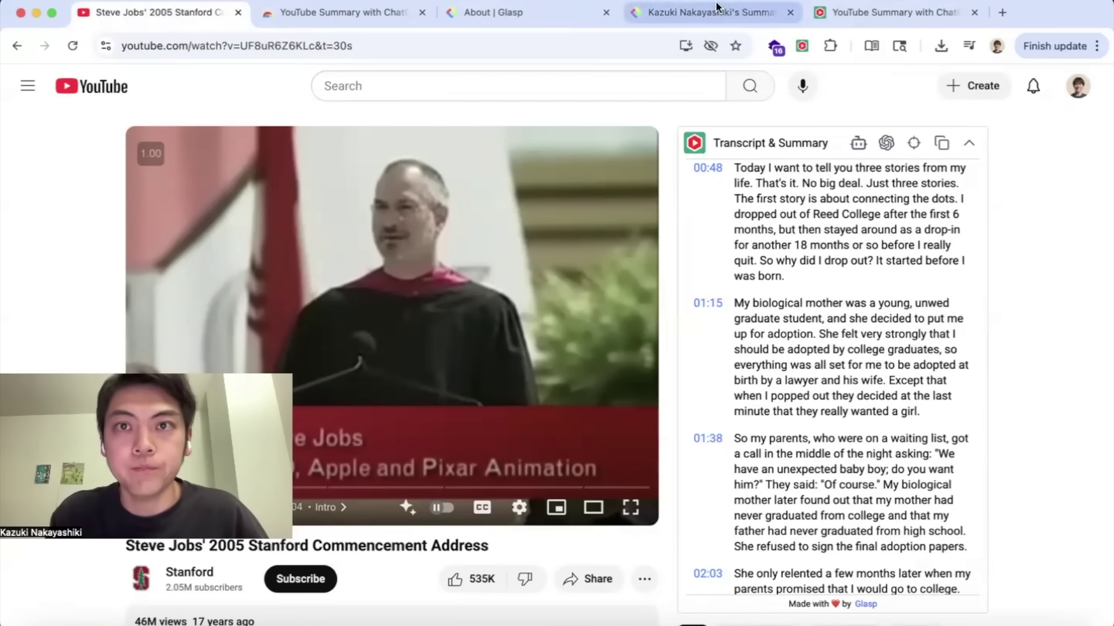
left_click(835, 13)
Follow the Glasp Chrome Extension link to its store listing and enable Glasp Web Highlighter.
left_click(699, 188)
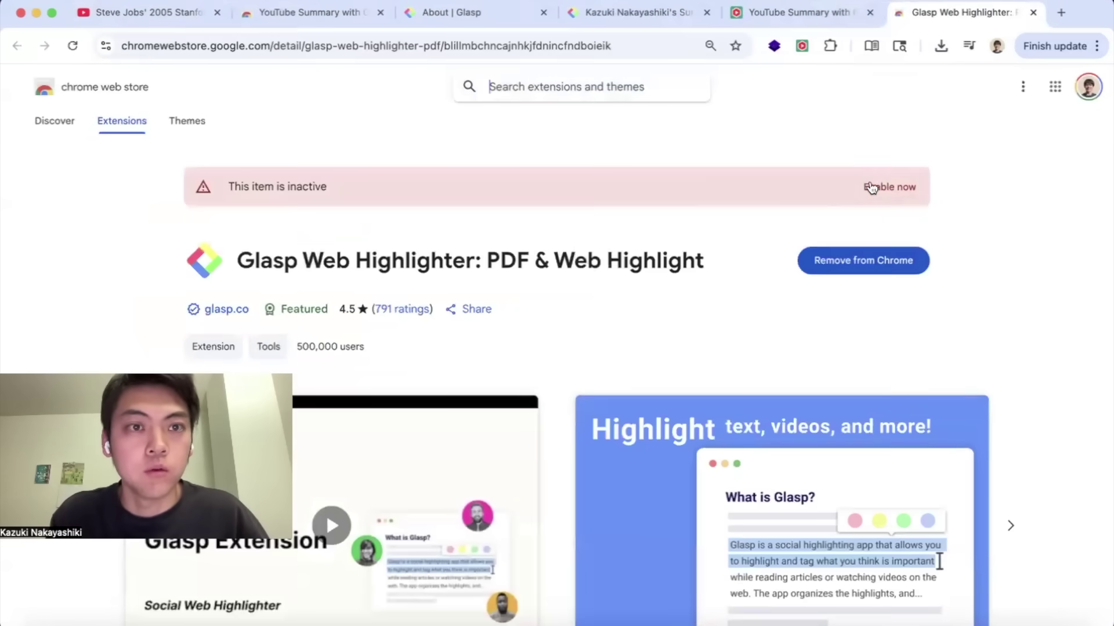
left_click(884, 189)
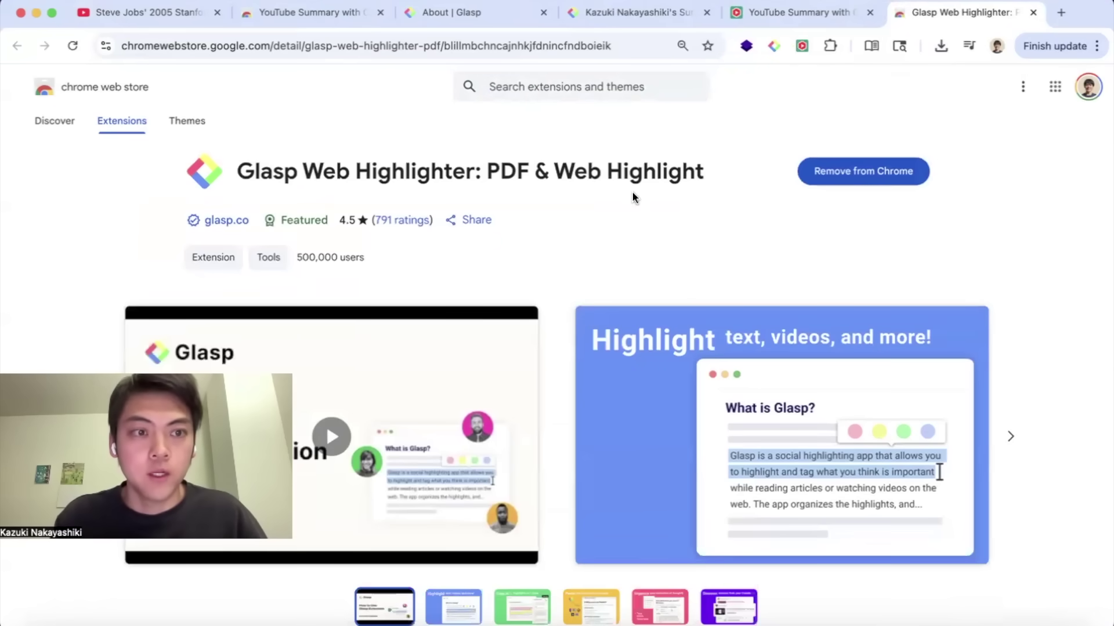
Select the 01:15 transcript passage on YouTube, then open My Highlights on the Glasp profile.
left_click(154, 17)
left_click_drag(732, 302, 940, 433)
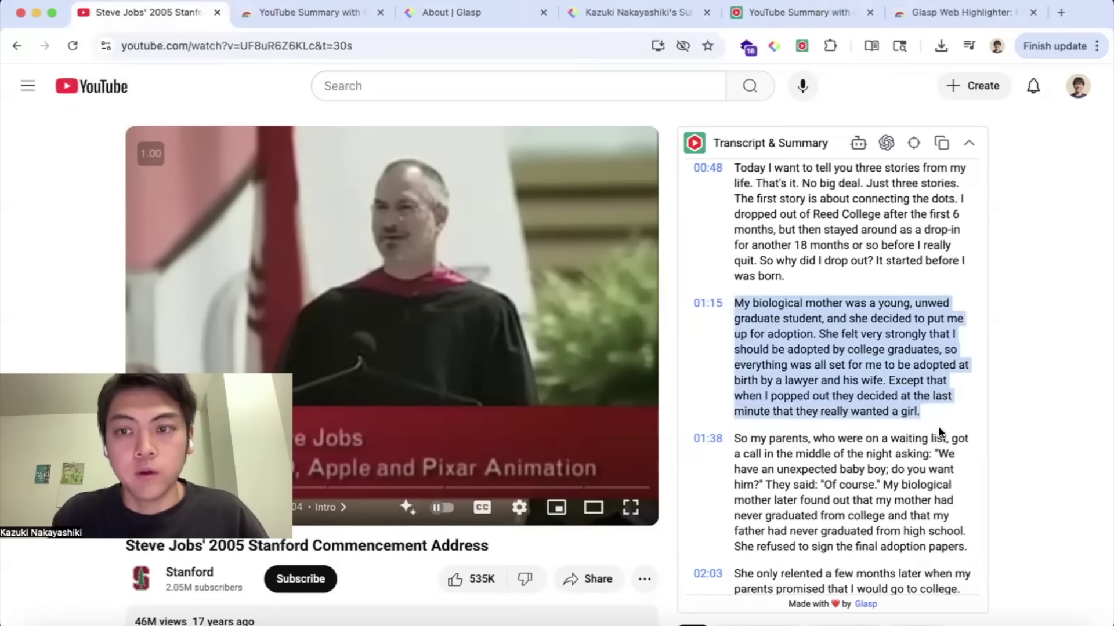
left_click(930, 411)
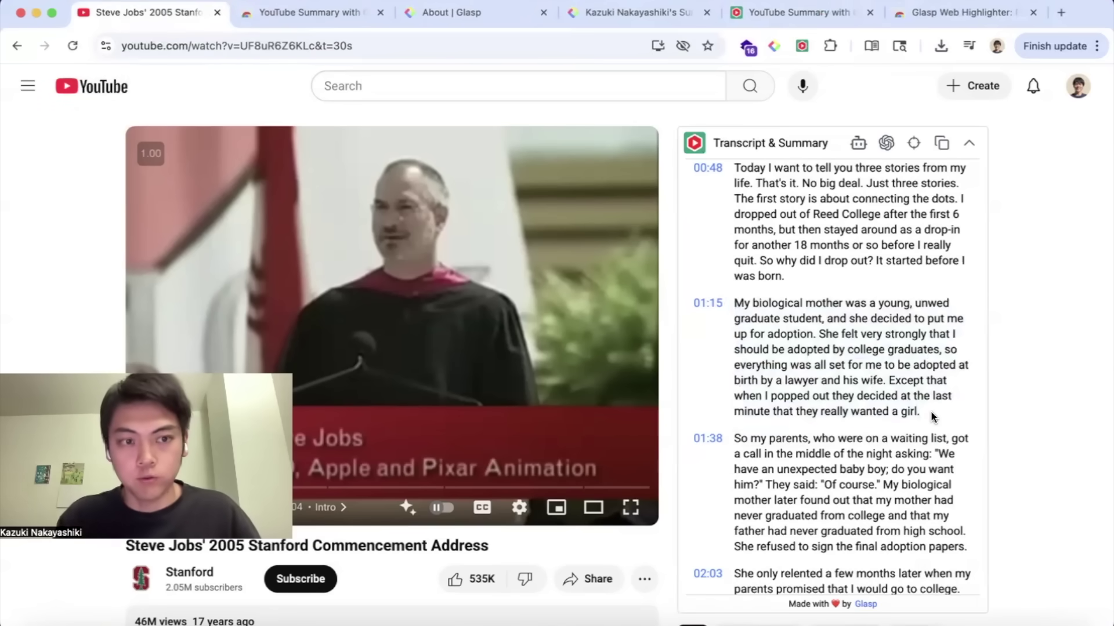
left_click(641, 19)
left_click(331, 119)
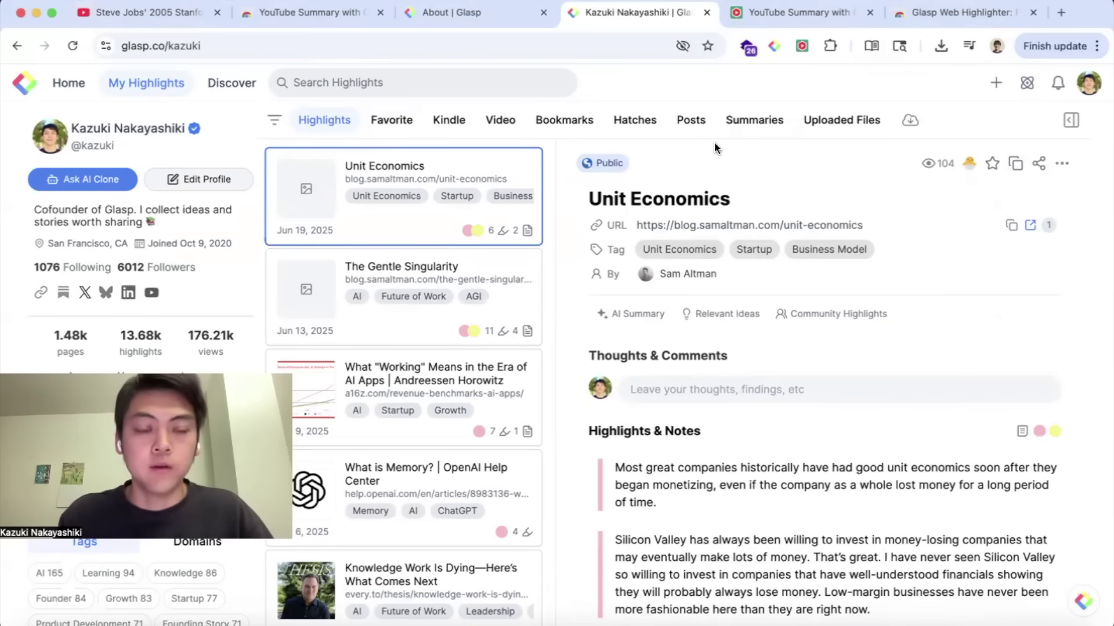
Go via the extension's support tab to its Chrome Web Store listing (4.3 stars, 1,000,000 users).
left_click(772, 12)
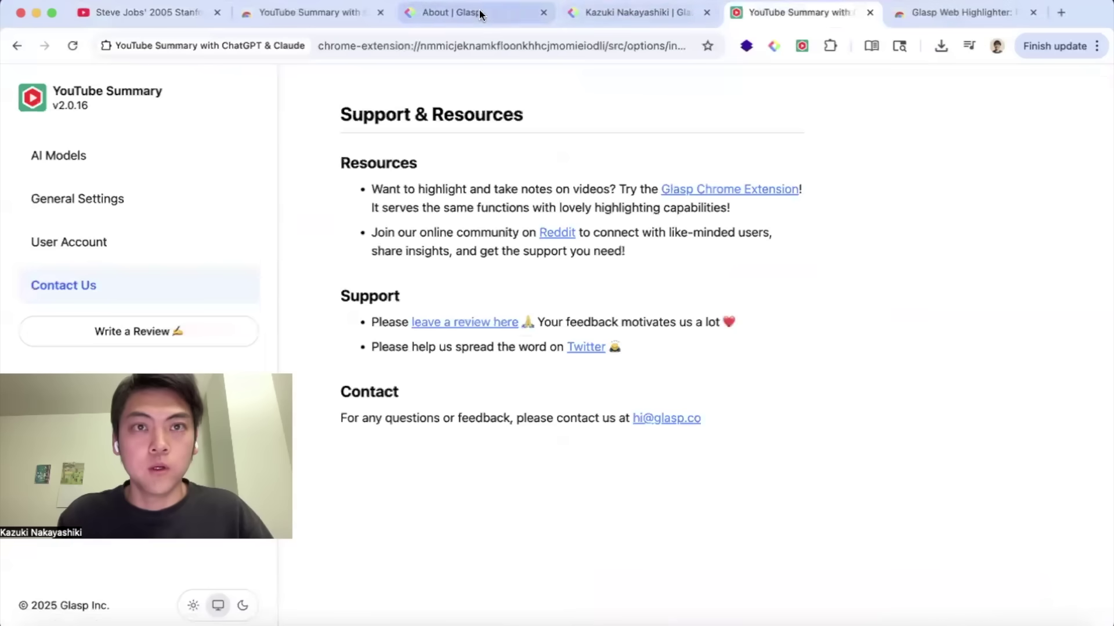
left_click(320, 13)
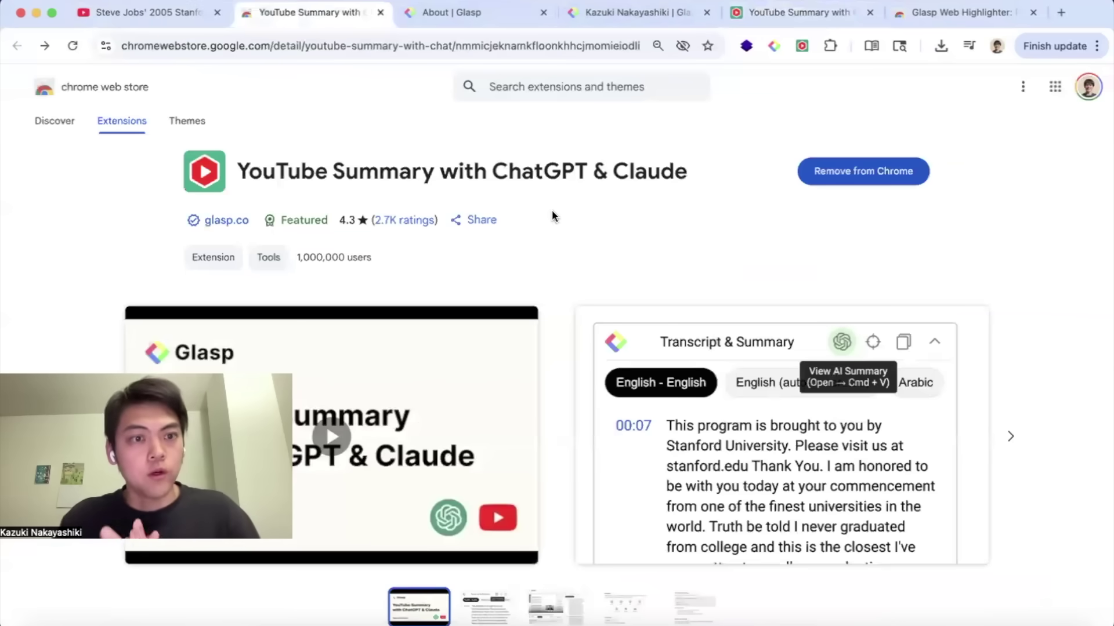